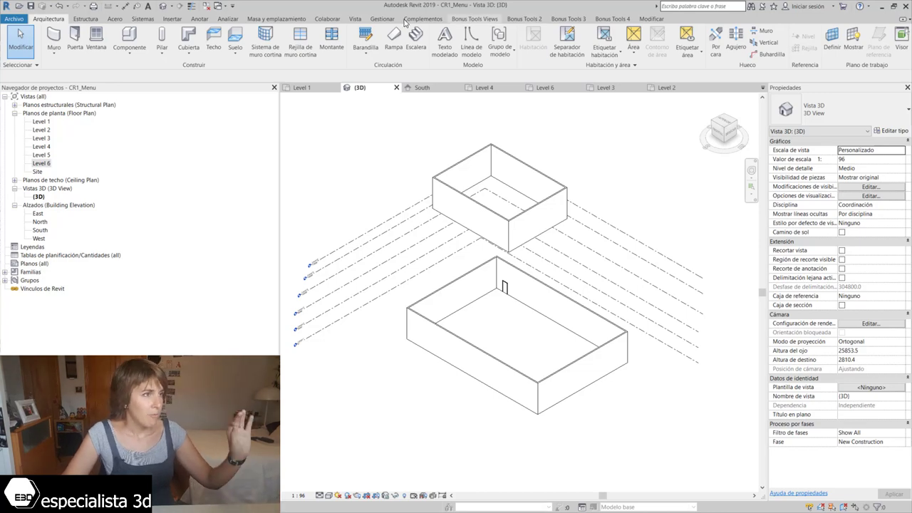
Step: Turn the Navegador de proyectos panel off and back on from Vista > Interfaz de usuario
{"action": "left_click", "coordinate": [354, 19]}
{"action": "left_click", "coordinate": [892, 42]}
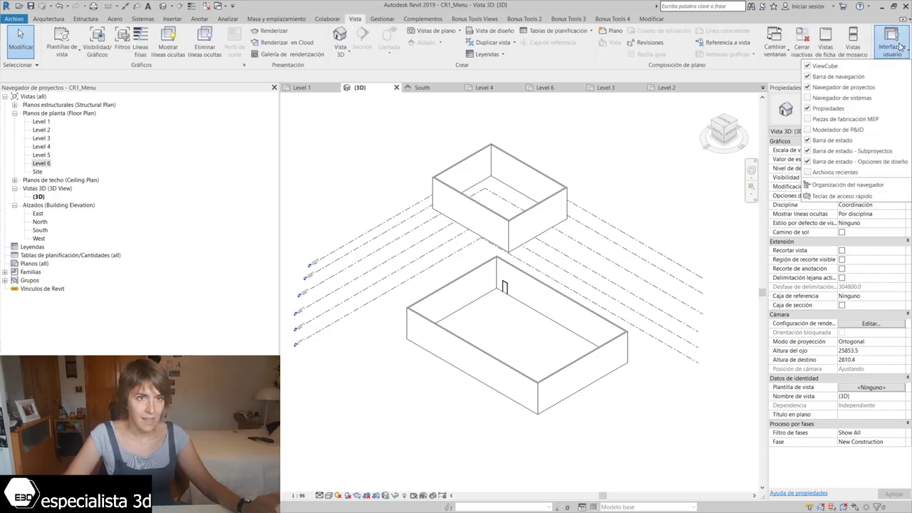
{"action": "left_click", "coordinate": [857, 89]}
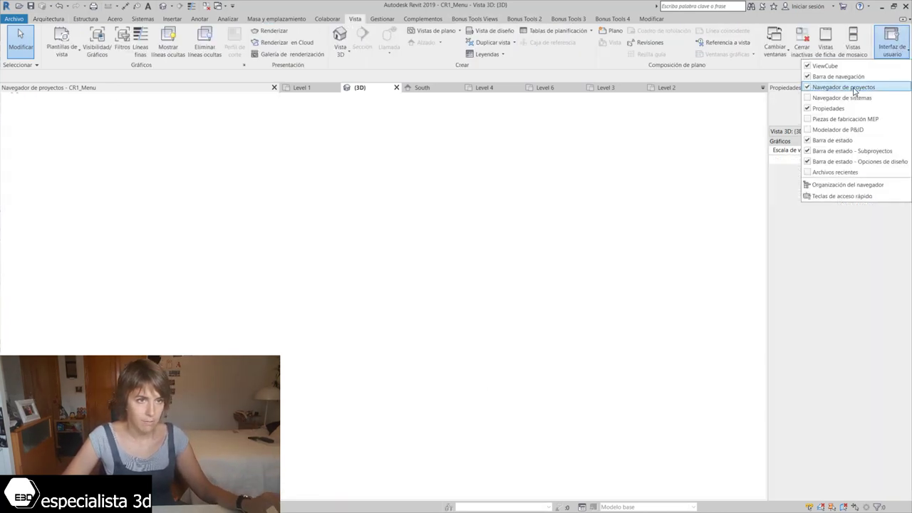
{"action": "left_click", "coordinate": [889, 56]}
{"action": "left_click", "coordinate": [857, 88]}
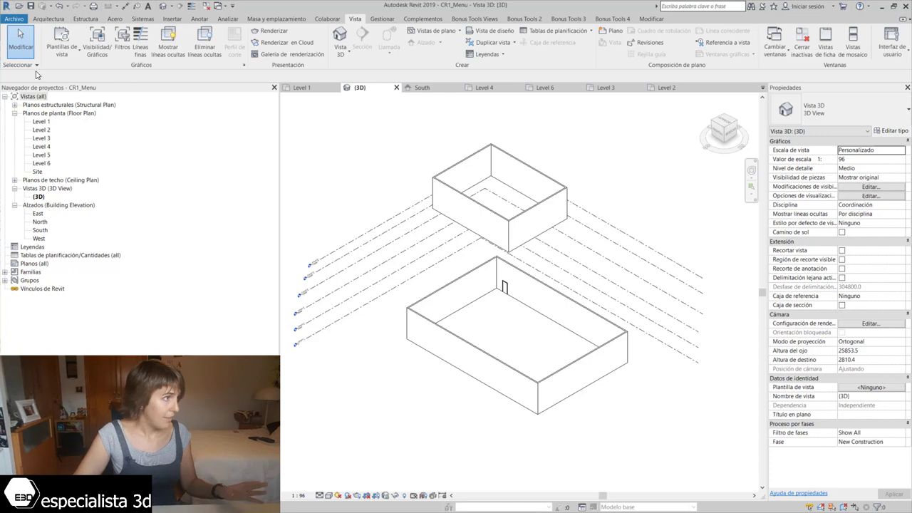
{"action": "left_click", "coordinate": [6, 99]}
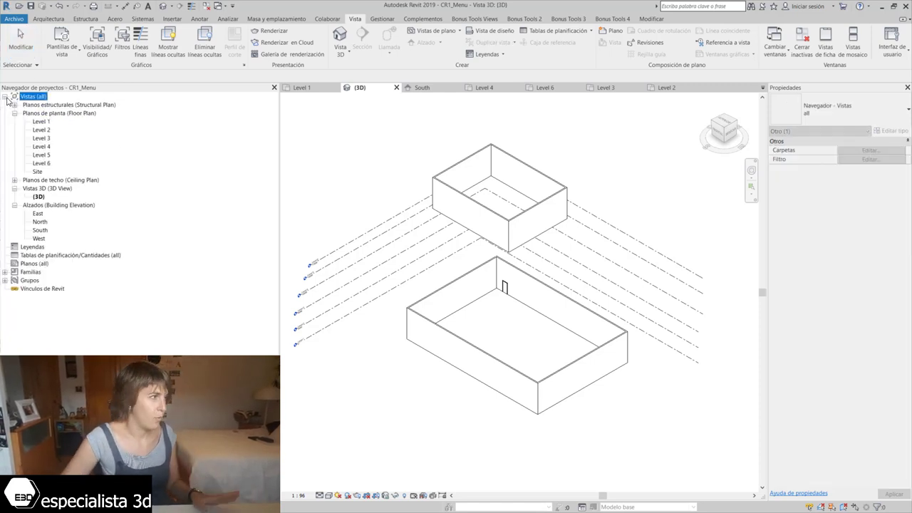
{"action": "left_click", "coordinate": [15, 105]}
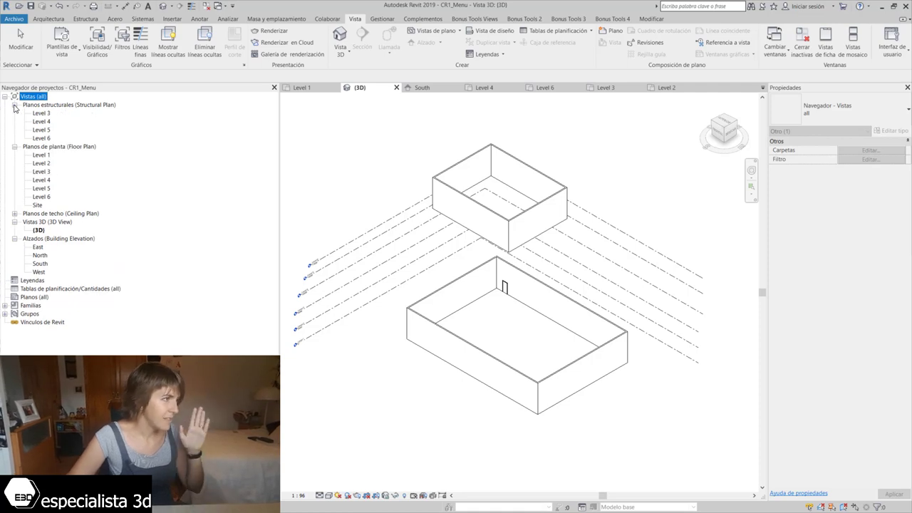
{"action": "left_click", "coordinate": [14, 104]}
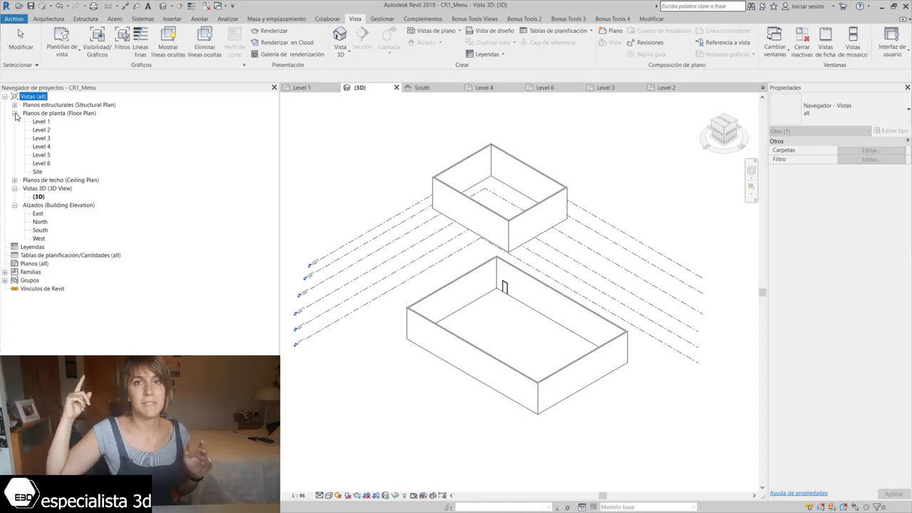
Step: Open the Level 4, Level 1 and 3D views in turn, finishing on the North elevation
{"action": "double_click", "coordinate": [40, 146]}
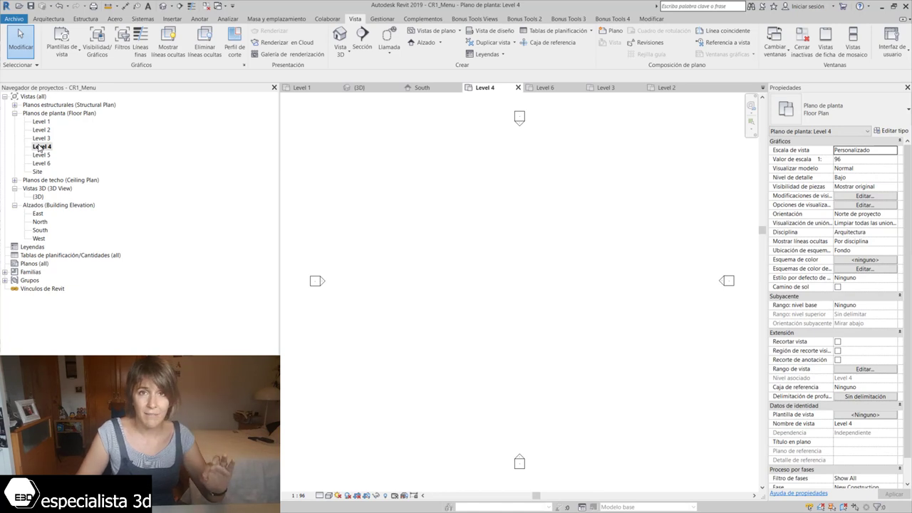
{"action": "double_click", "coordinate": [38, 123]}
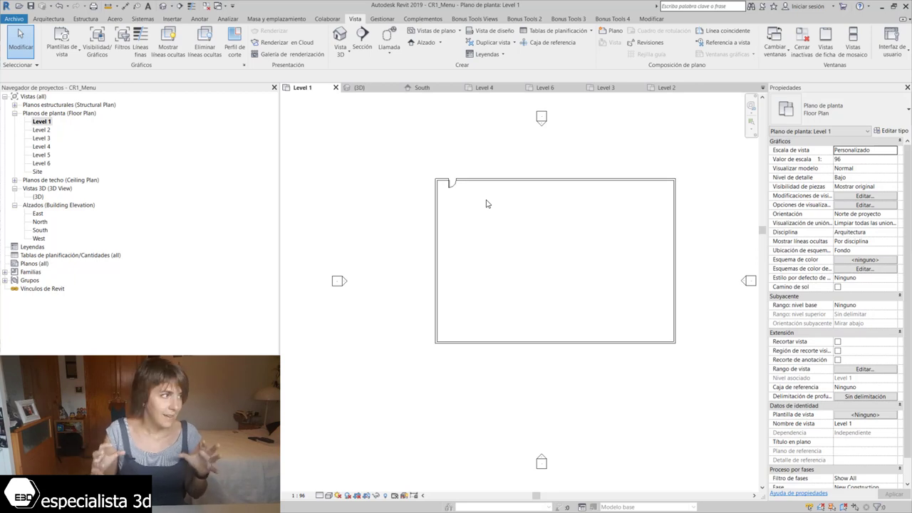
{"action": "double_click", "coordinate": [37, 197]}
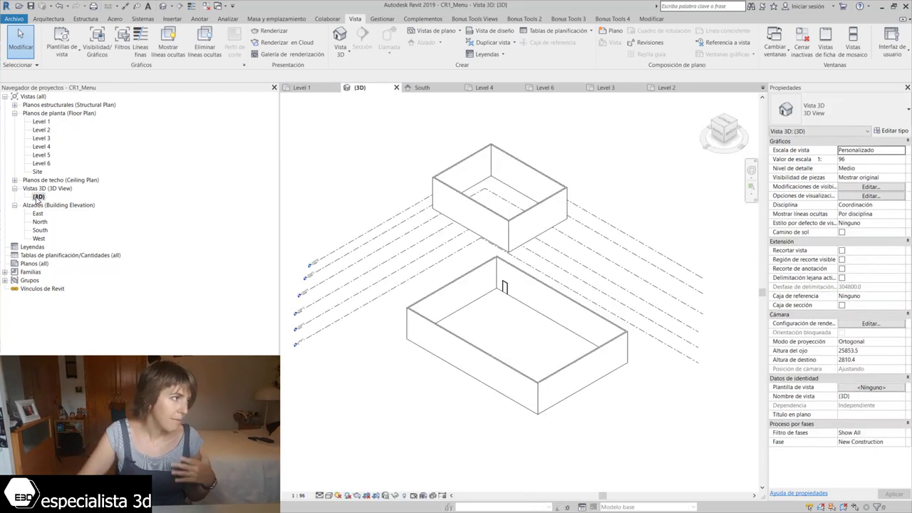
{"action": "double_click", "coordinate": [40, 222]}
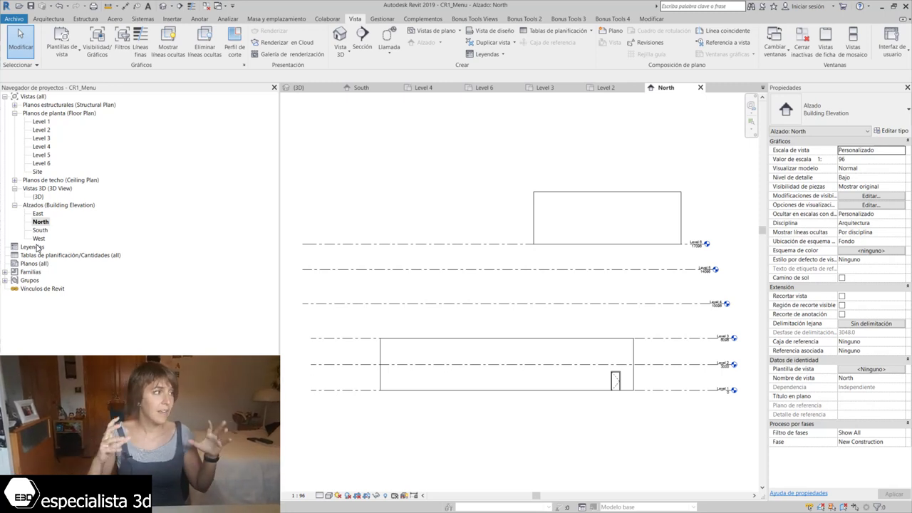
Step: Look up the views referencing Level 1, close that list, and reopen Level 1's options
{"action": "right_click", "coordinate": [43, 122]}
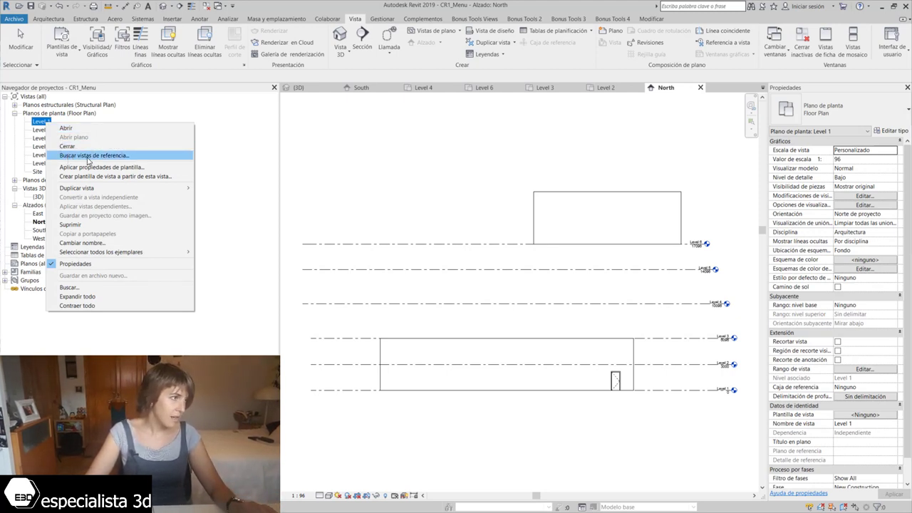
{"action": "left_click", "coordinate": [89, 157]}
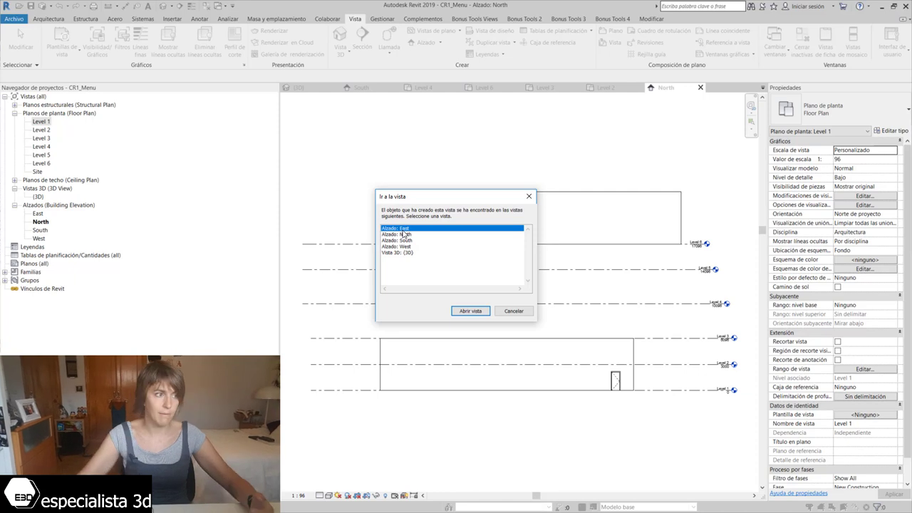
{"action": "left_click", "coordinate": [513, 312]}
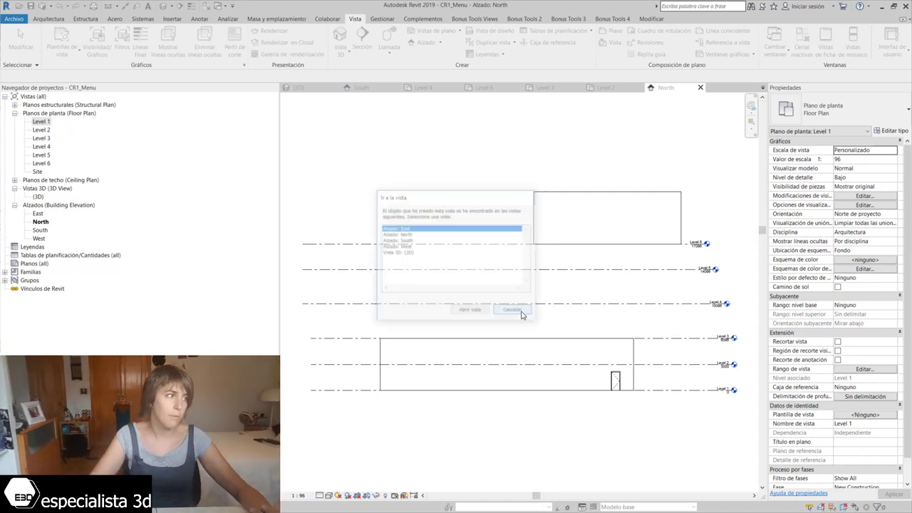
{"action": "right_click", "coordinate": [43, 121]}
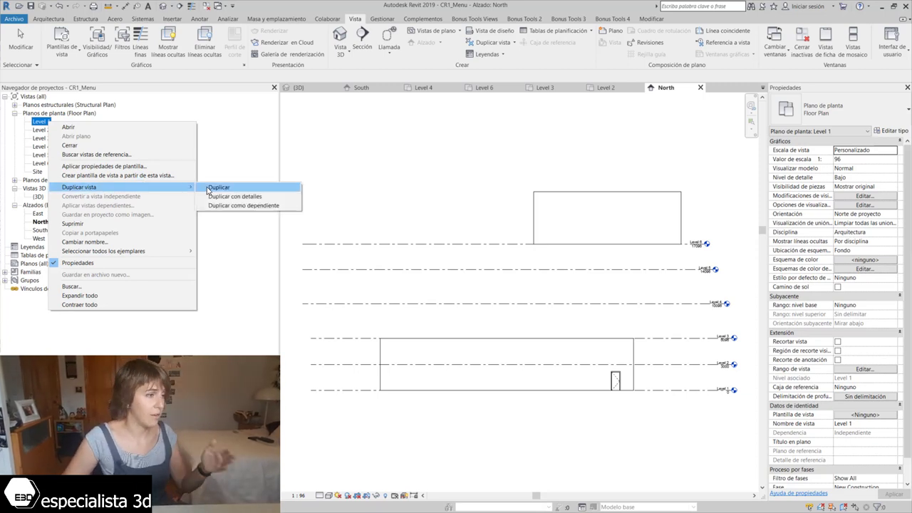
Step: Create Level 1 Copia 1 from Level 1 and place the text 'Especialista3D es genial' above the building
{"action": "left_click", "coordinate": [208, 188]}
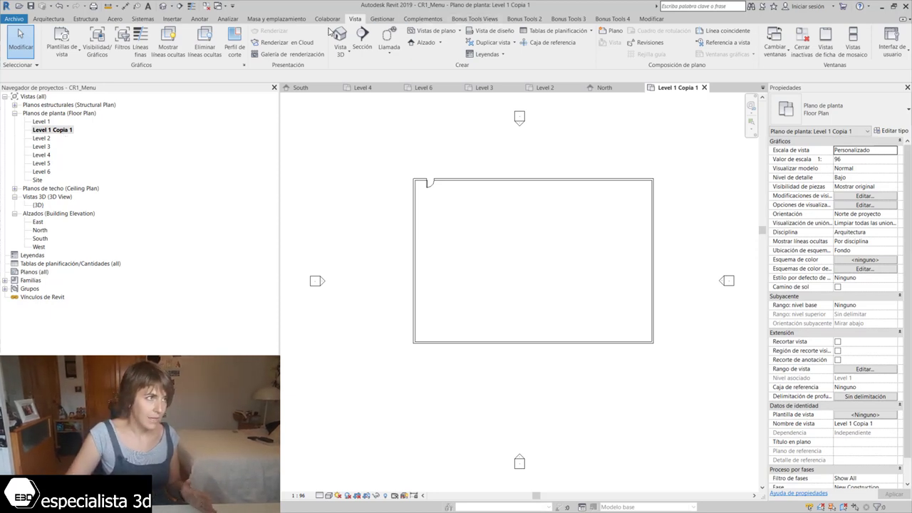
{"action": "left_click", "coordinate": [202, 22]}
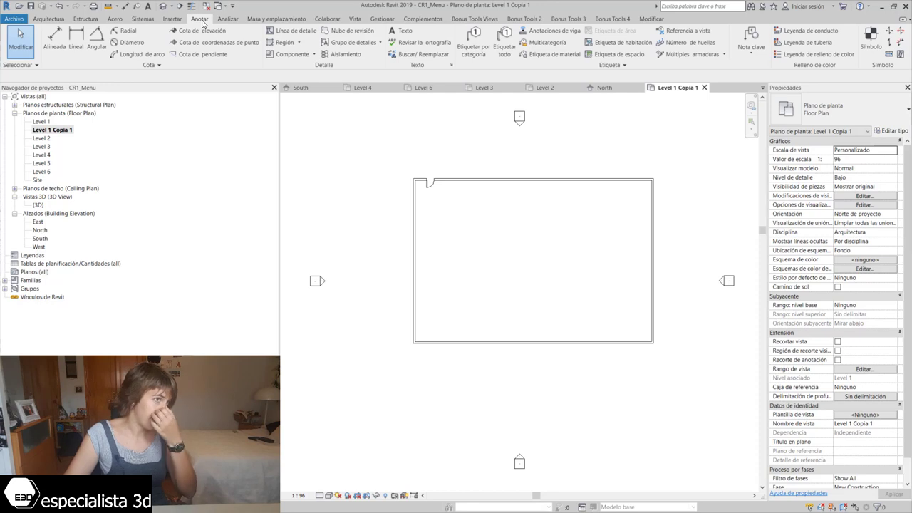
{"action": "left_click", "coordinate": [489, 165]}
{"action": "type", "text": "Especialista3D es genial"}
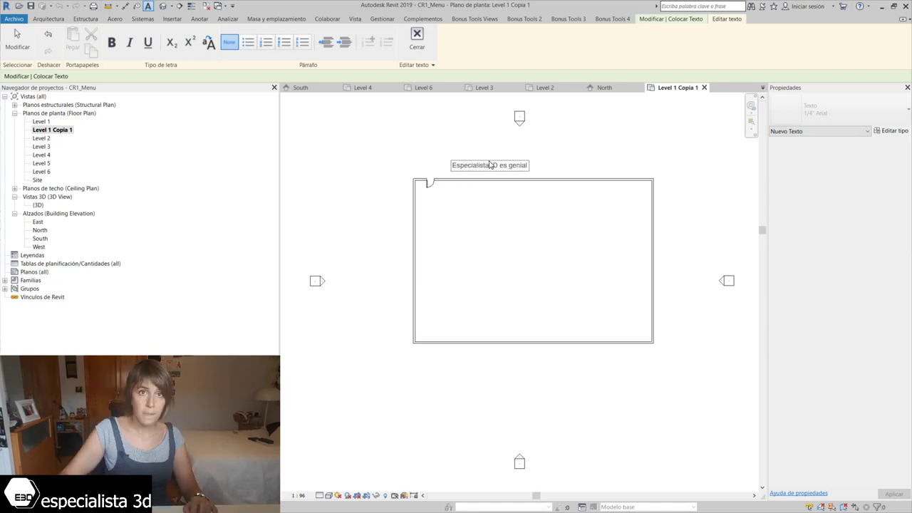
{"action": "left_click", "coordinate": [451, 122]}
{"action": "key", "text": "Escape"}
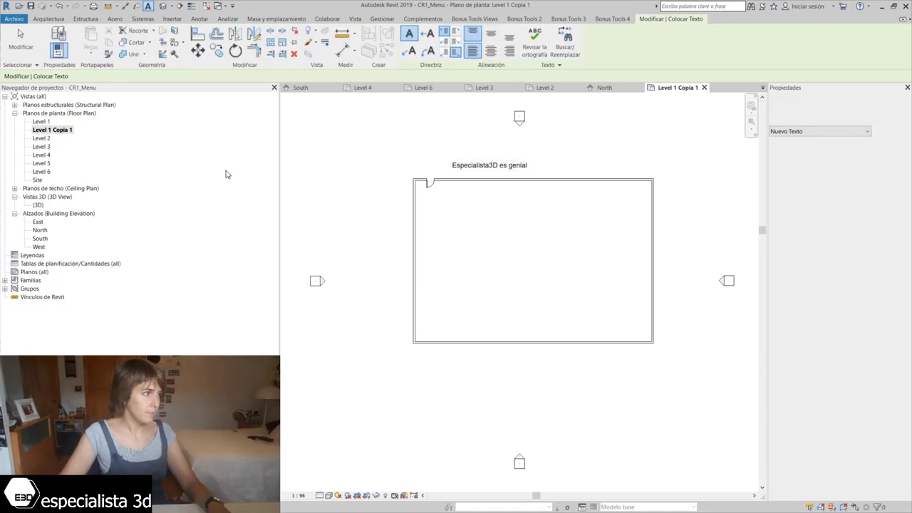
{"action": "key", "text": "Escape"}
{"action": "right_click", "coordinate": [58, 130]}
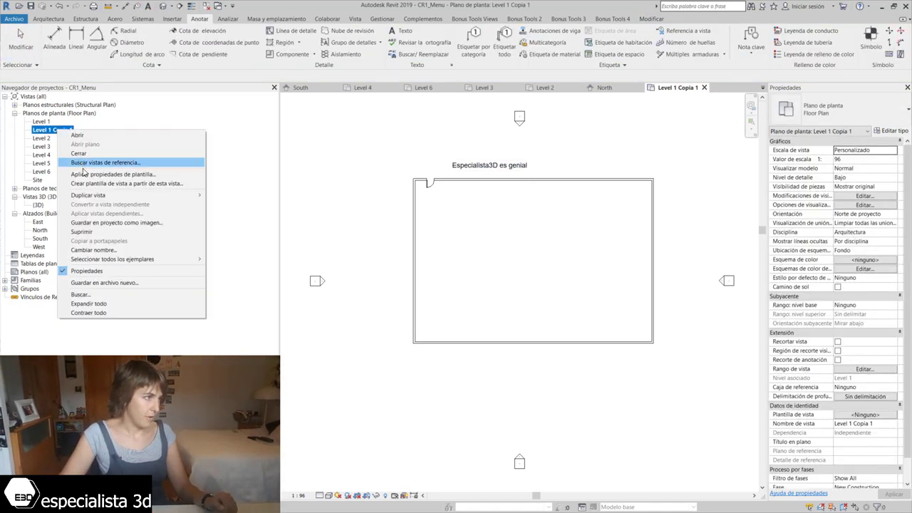
{"action": "mouse_move", "coordinate": [88, 195]}
{"action": "left_click", "coordinate": [280, 196]}
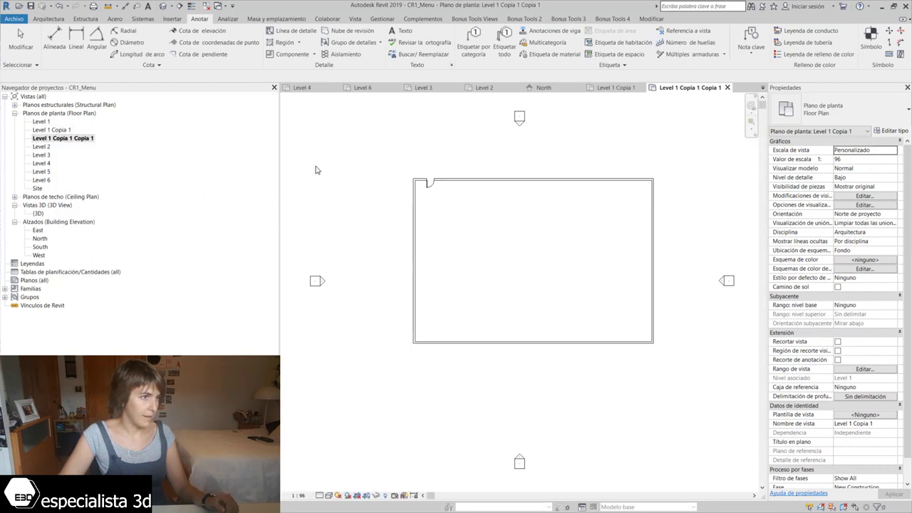
{"action": "left_click", "coordinate": [63, 130]}
{"action": "double_click", "coordinate": [65, 130]}
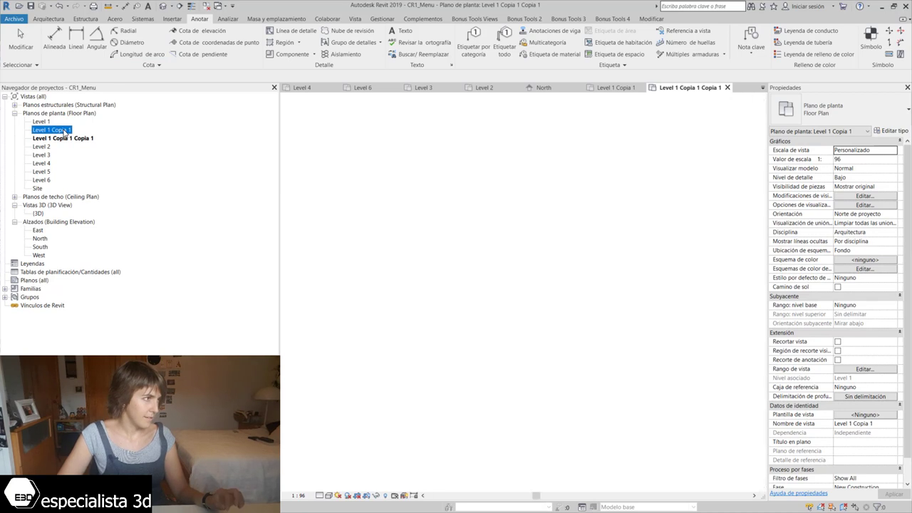
{"action": "right_click", "coordinate": [64, 131]}
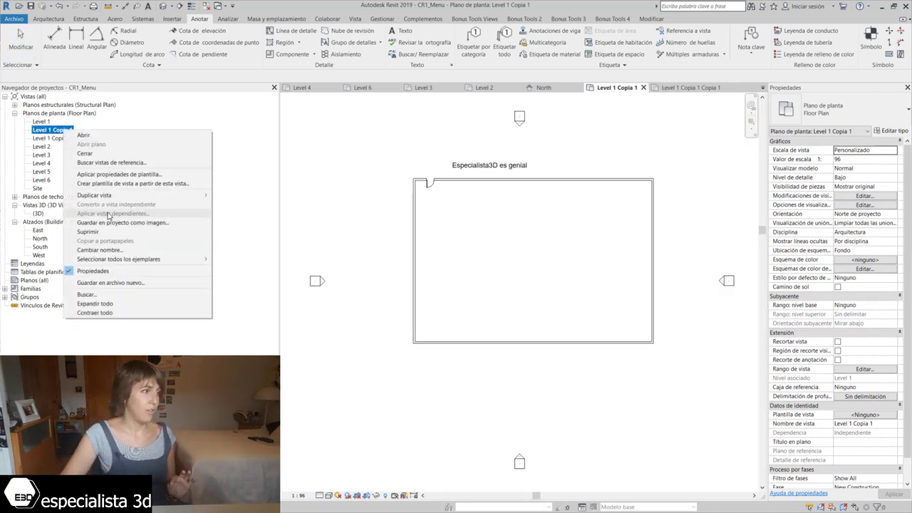
{"action": "left_click", "coordinate": [239, 203]}
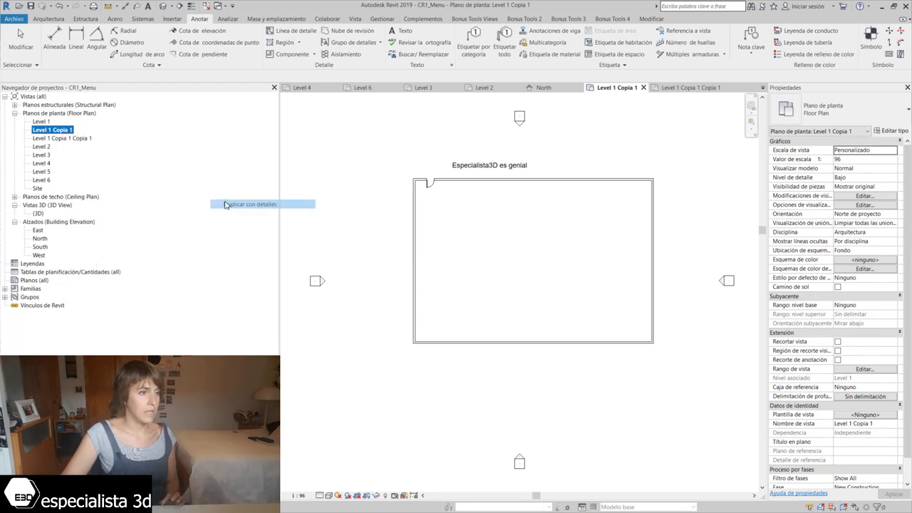
{"action": "right_click", "coordinate": [64, 147]}
{"action": "mouse_move", "coordinate": [92, 216]}
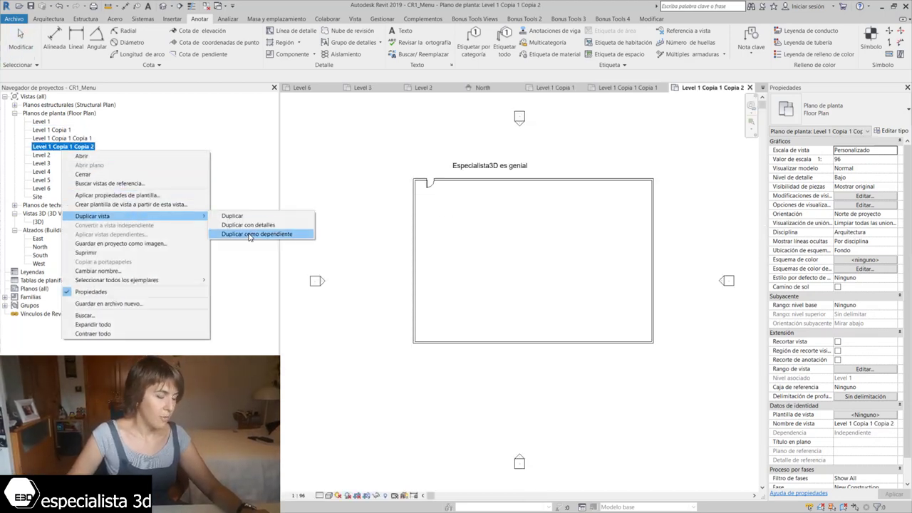
{"action": "left_click", "coordinate": [250, 235]}
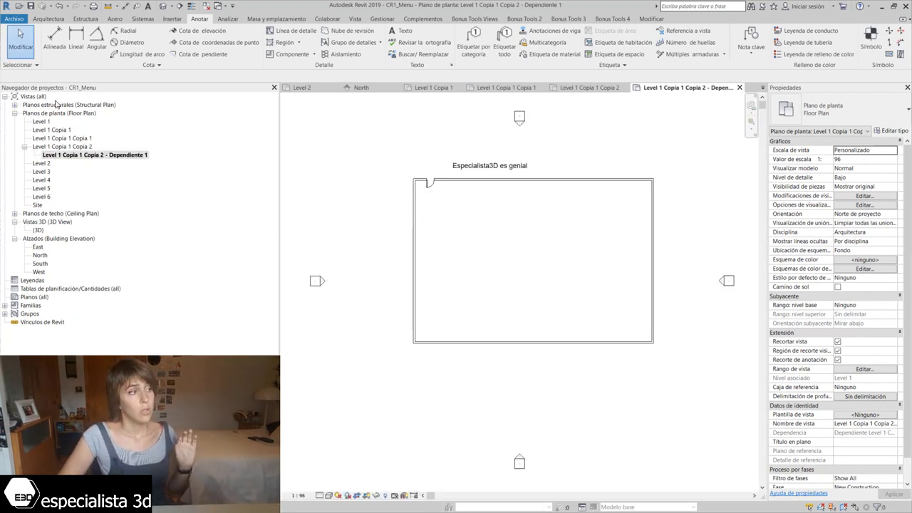
{"action": "double_click", "coordinate": [82, 146]}
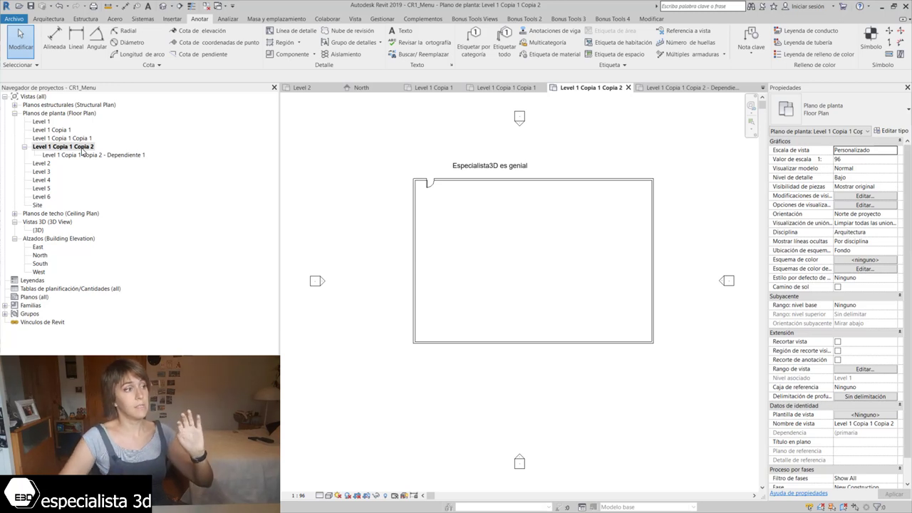
{"action": "left_click", "coordinate": [80, 155]}
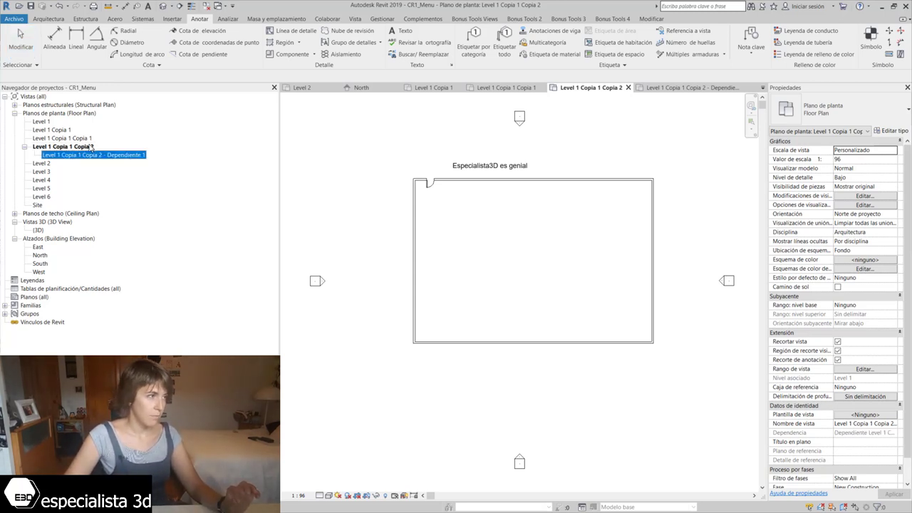
{"action": "left_click", "coordinate": [91, 146]}
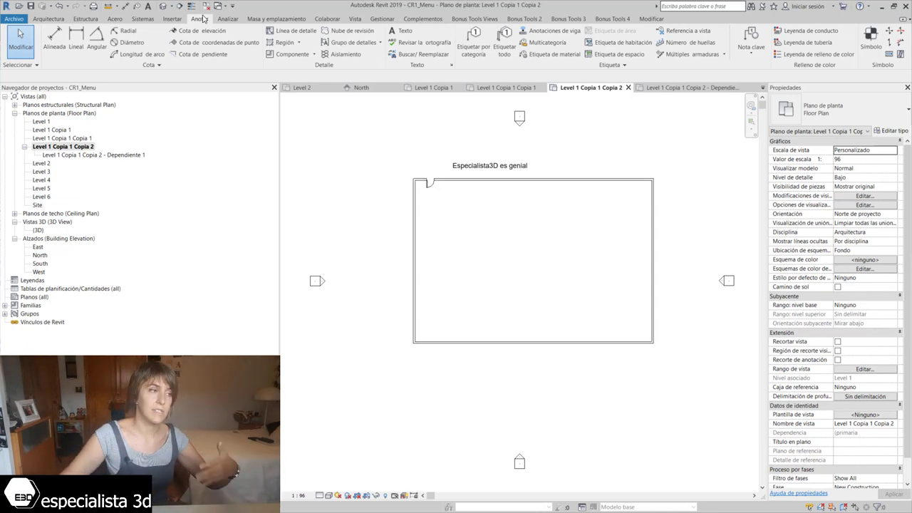
Step: Place an aligned 20117 dimension from the top wall across the middle wall
{"action": "left_click", "coordinate": [54, 44]}
{"action": "left_click", "coordinate": [490, 184]}
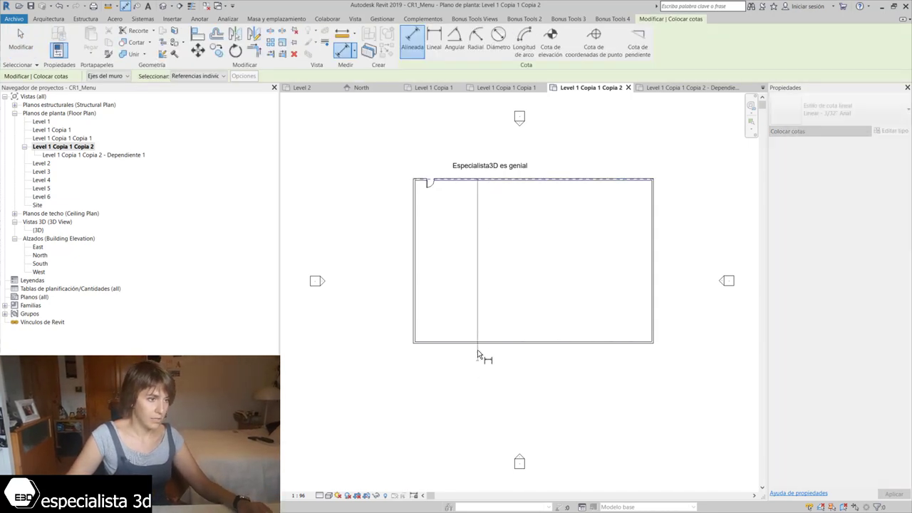
{"action": "left_click", "coordinate": [562, 282]}
{"action": "scroll", "coordinate": [562, 279], "scroll_direction": "up", "scroll_amount": 3}
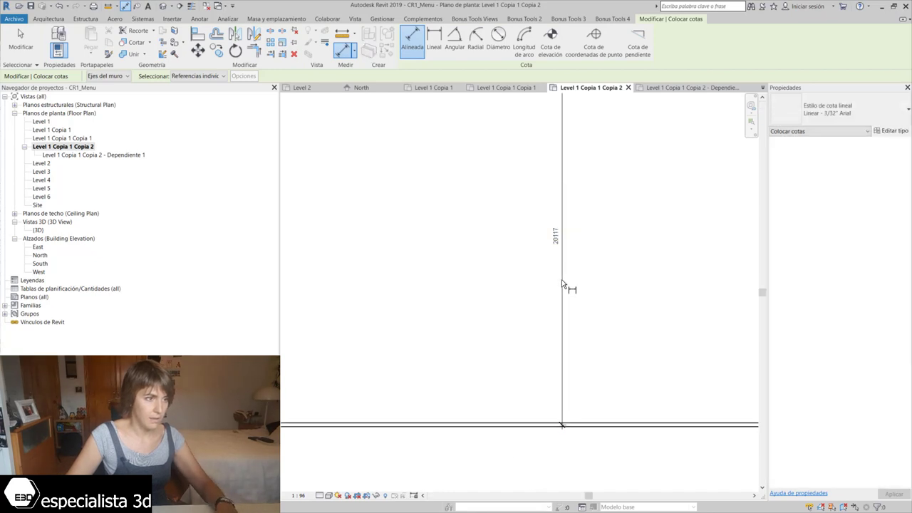
{"action": "key", "text": "Escape"}
{"action": "key", "text": "Escape"}
{"action": "scroll", "coordinate": [562, 279], "scroll_direction": "down", "scroll_amount": 2}
Step: Open the dependent view, then delete the Level 1 Copia 1 Copia 2 plan
{"action": "double_click", "coordinate": [102, 157]}
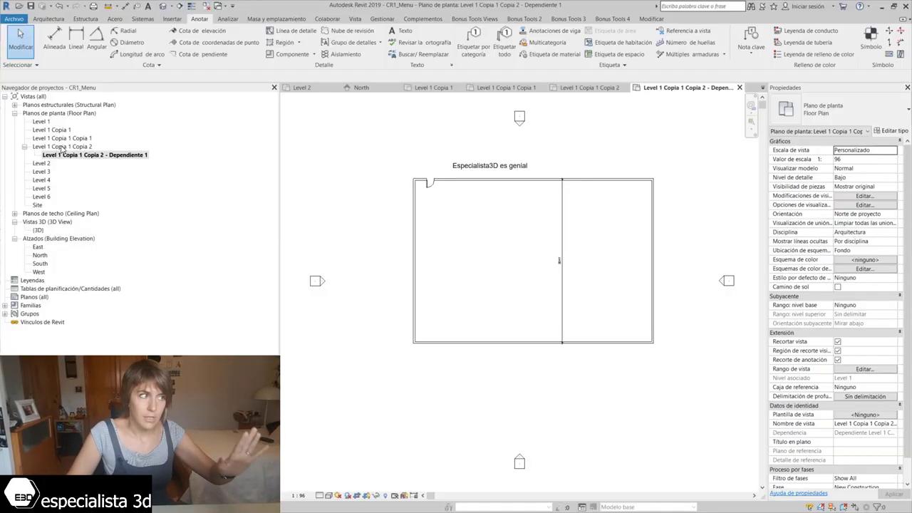
{"action": "right_click", "coordinate": [63, 148]}
{"action": "left_click", "coordinate": [98, 248]}
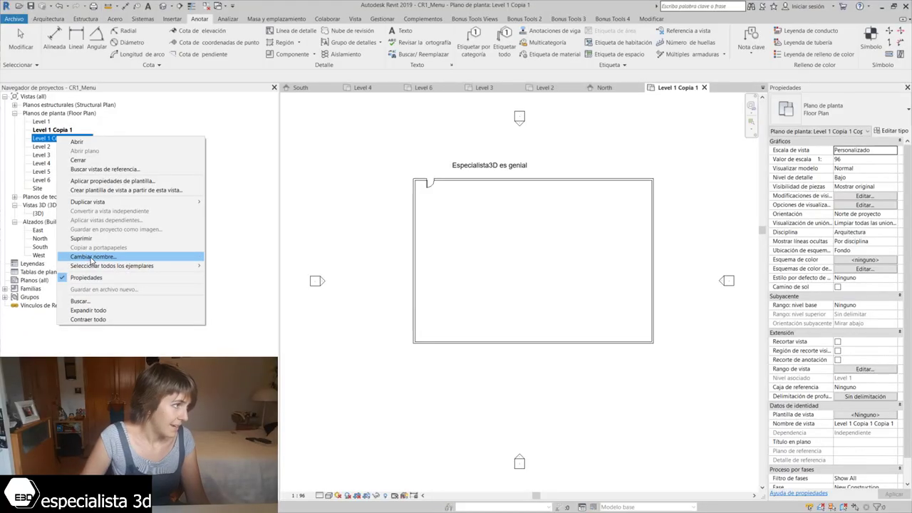
Step: Rename the Level 1 Copia 1 Copia 1 floor plan to 'la' using Cambiar nombre
{"action": "left_click", "coordinate": [92, 258]}
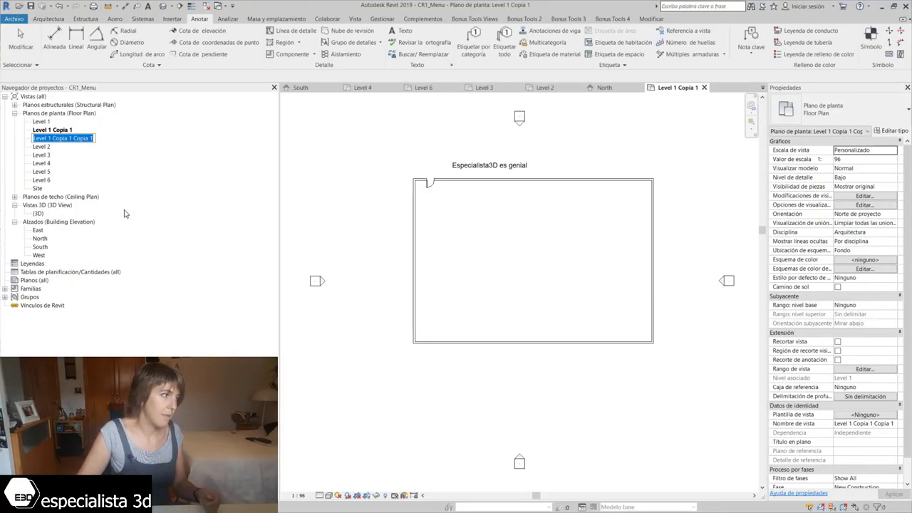
{"action": "right_click", "coordinate": [79, 142]}
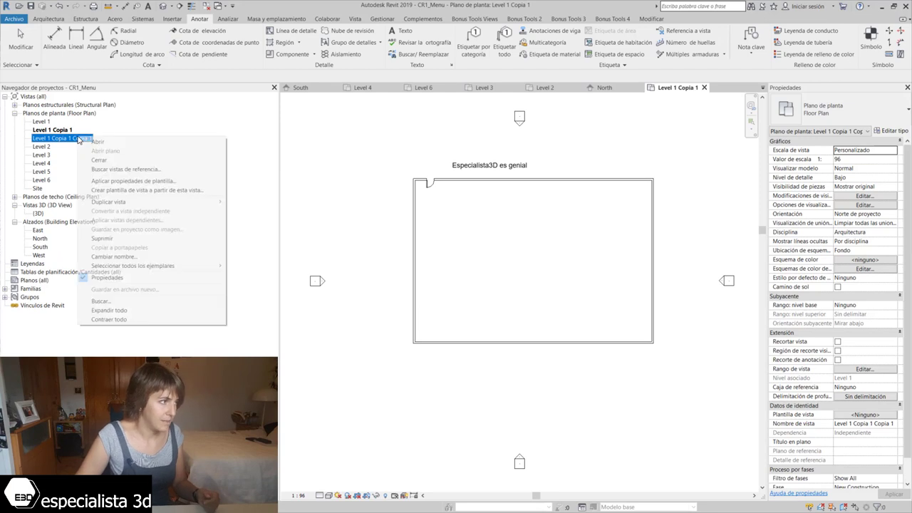
{"action": "left_click", "coordinate": [111, 257]}
{"action": "type", "text": "la"}
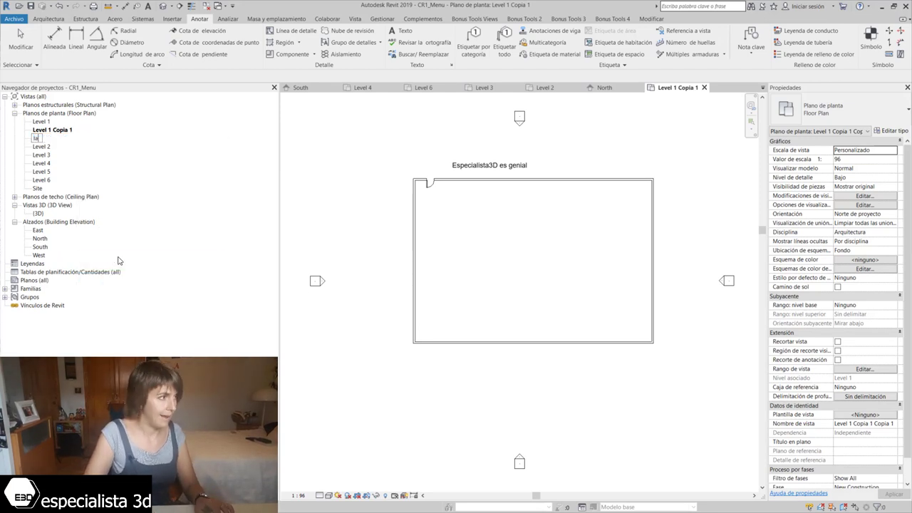
{"action": "key", "text": "Return"}
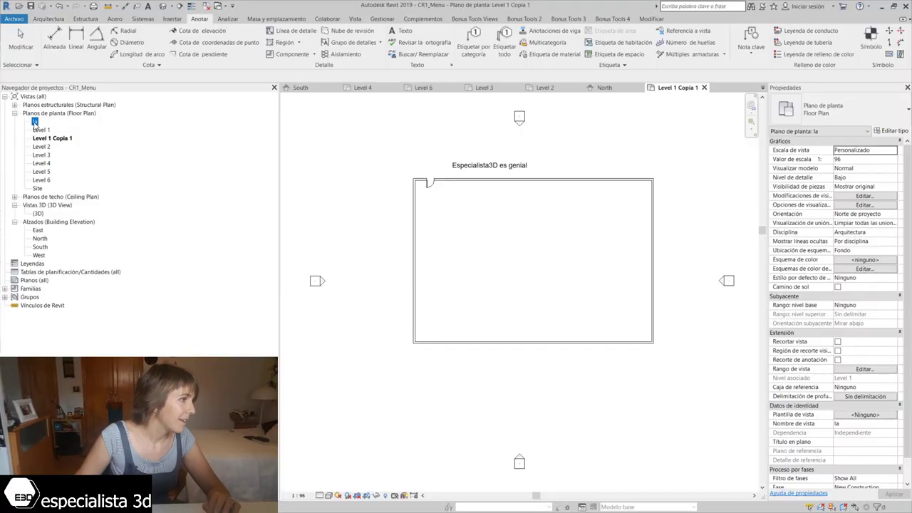
Step: Hide the Propiedades panel and then show it again
{"action": "right_click", "coordinate": [34, 123]}
{"action": "mouse_move", "coordinate": [89, 252]}
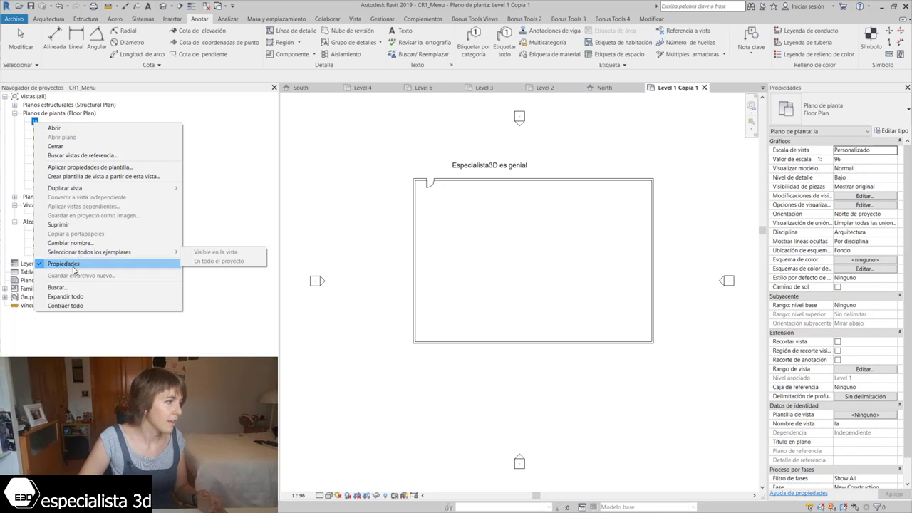
{"action": "left_click", "coordinate": [74, 264]}
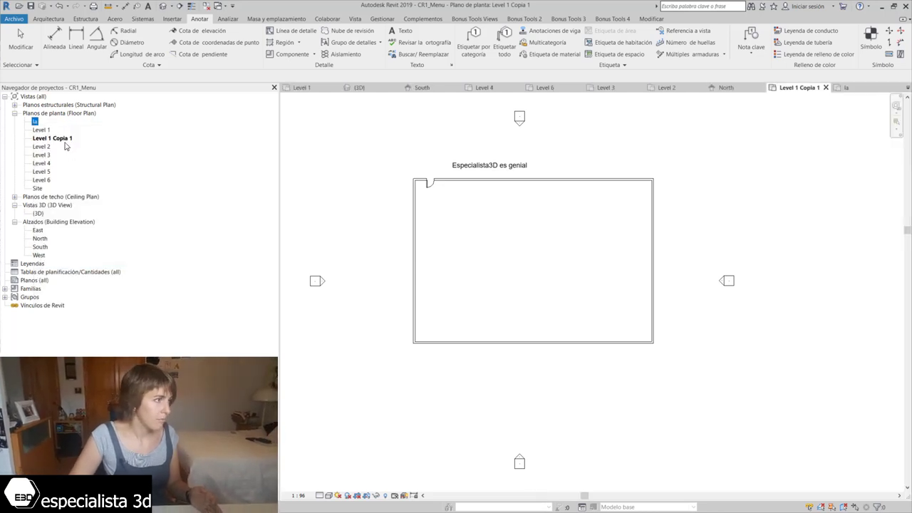
{"action": "right_click", "coordinate": [66, 140]}
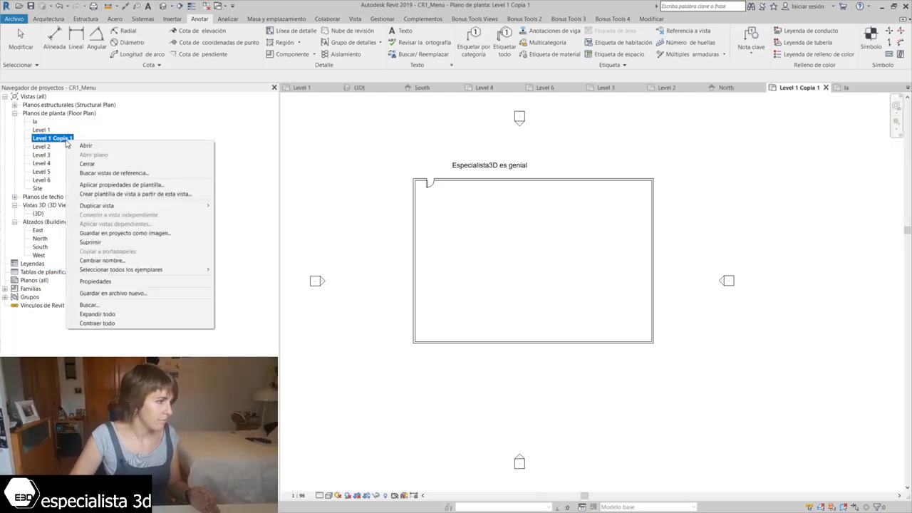
{"action": "left_click", "coordinate": [100, 282]}
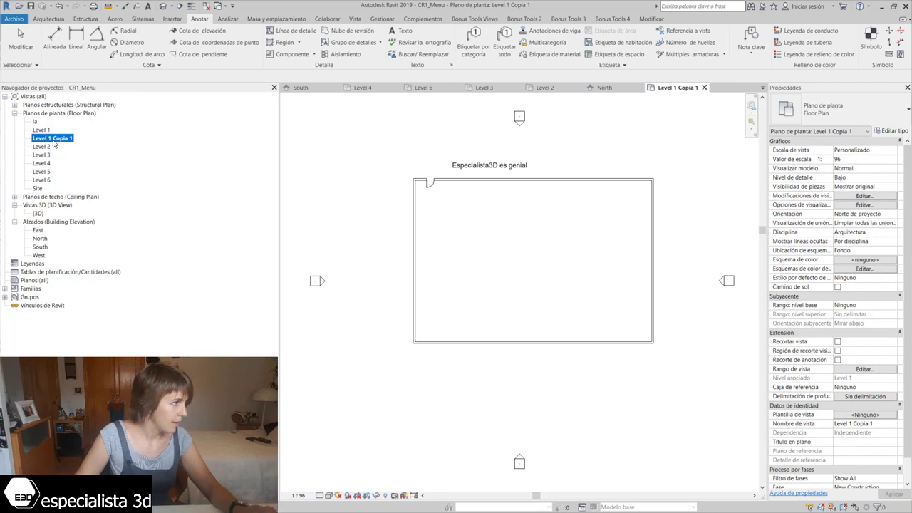
Step: Expand every branch of the project browser, then collapse it all back
{"action": "right_click", "coordinate": [53, 144]}
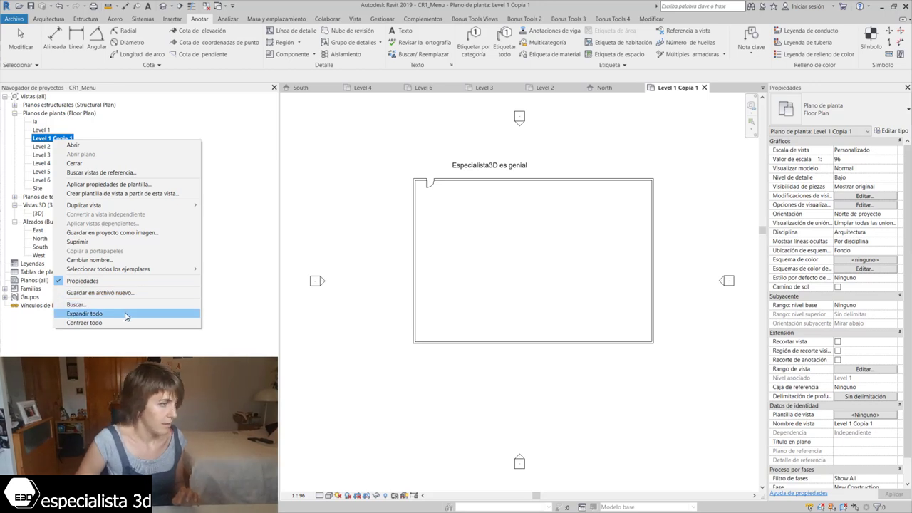
{"action": "left_click", "coordinate": [126, 315]}
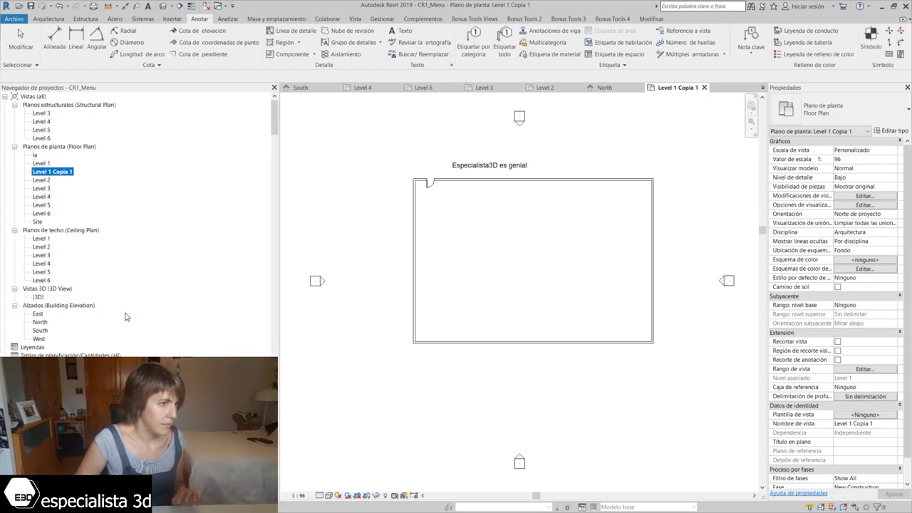
{"action": "right_click", "coordinate": [55, 177]}
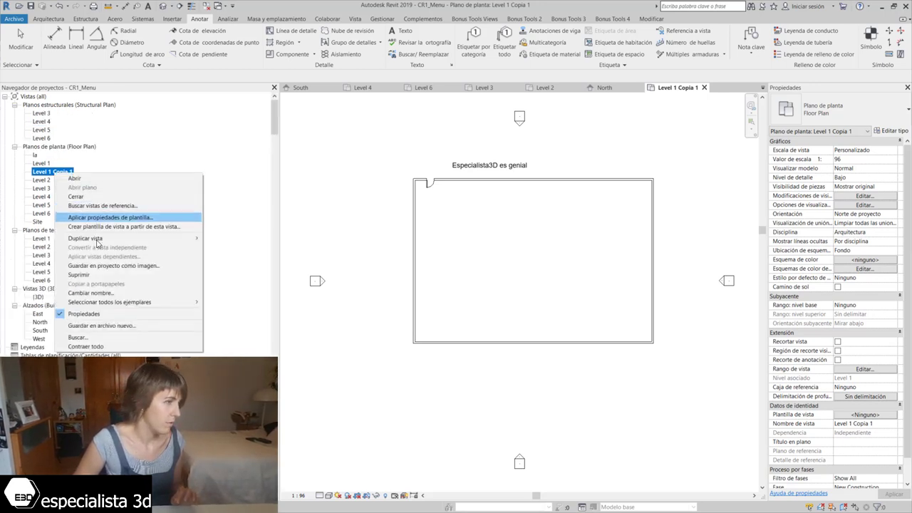
{"action": "left_click", "coordinate": [118, 346]}
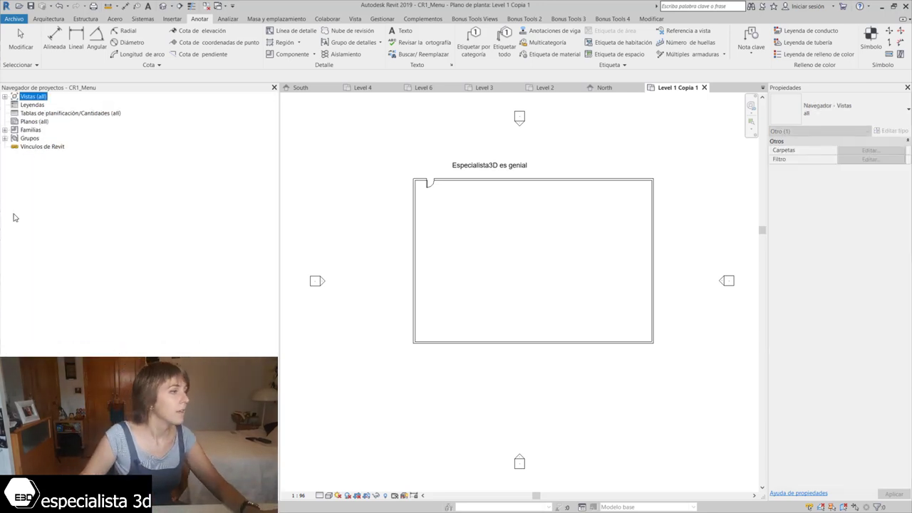
Step: Expand Vistas (all) and start a new legend from the Leyendas category
{"action": "left_click", "coordinate": [5, 97]}
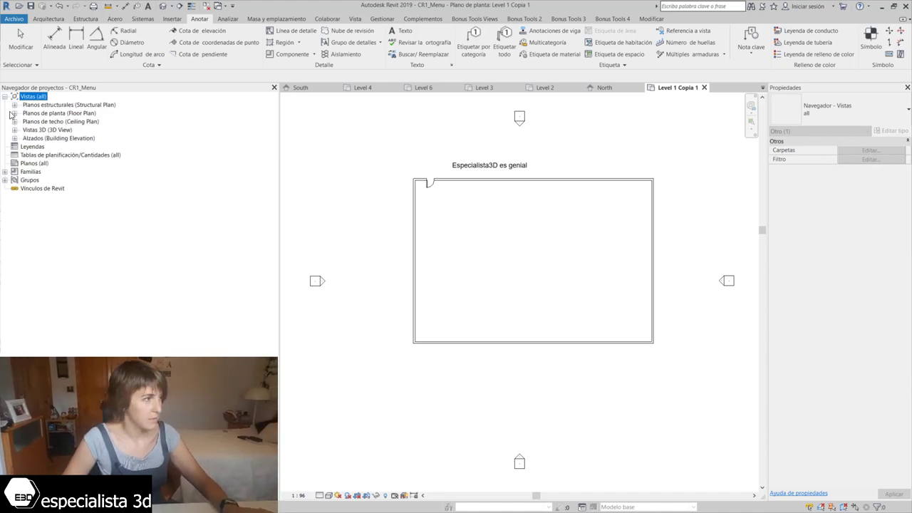
{"action": "left_click", "coordinate": [32, 147]}
{"action": "right_click", "coordinate": [36, 147]}
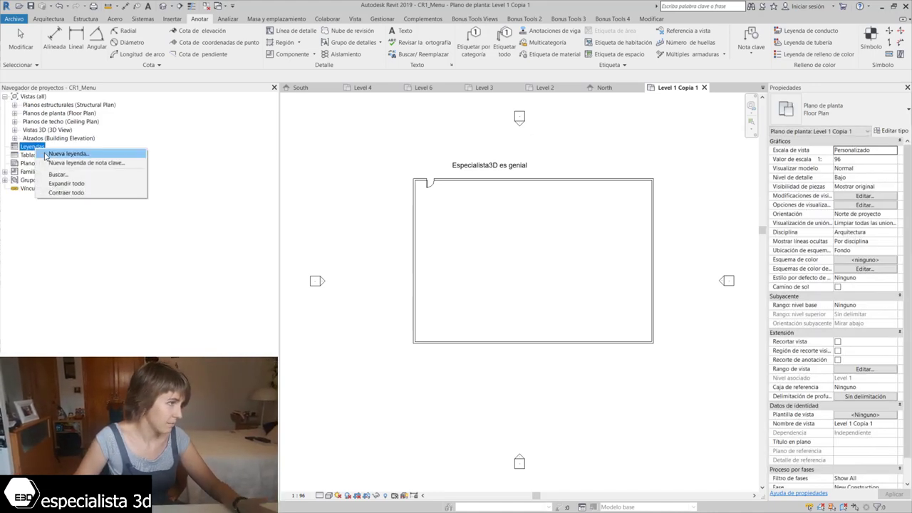
{"action": "left_click", "coordinate": [51, 153]}
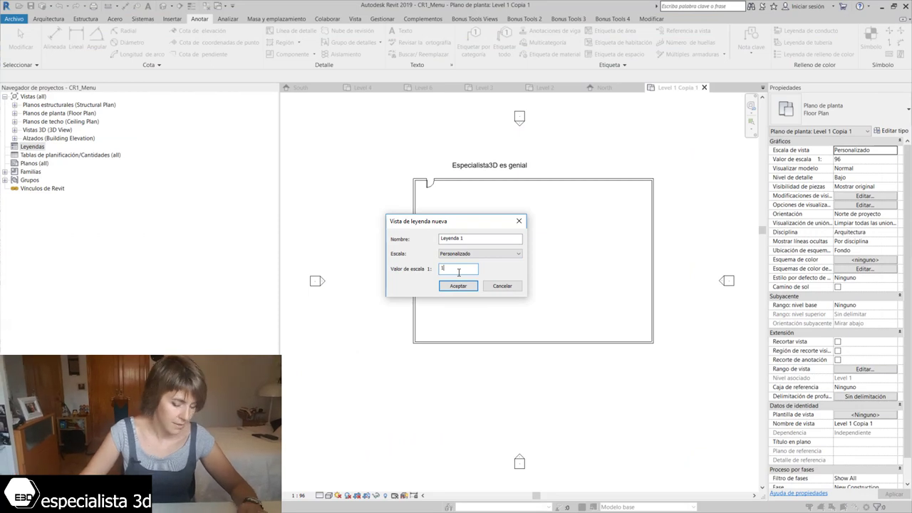
Step: Create Leyenda 1 at 1:10 and draw a 2700 x 1800 detail-line rectangle
{"action": "type", "text": "0"}
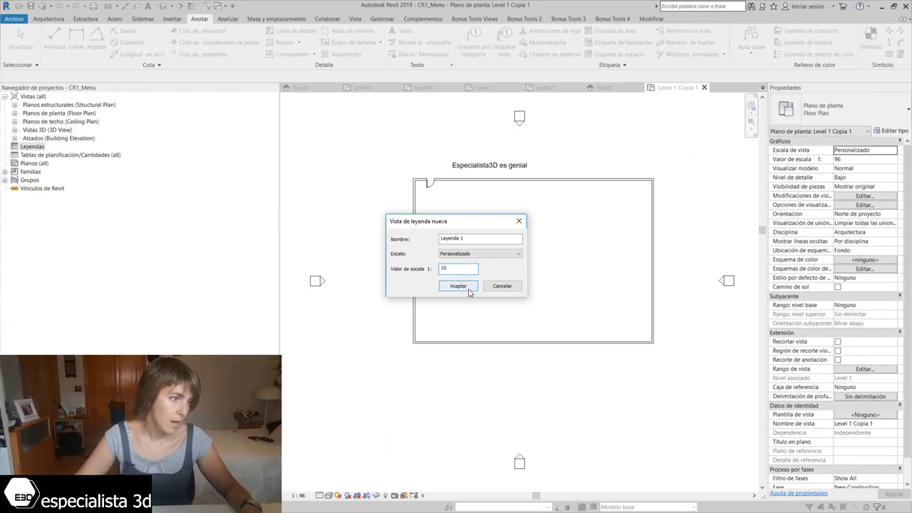
{"action": "left_click", "coordinate": [468, 288]}
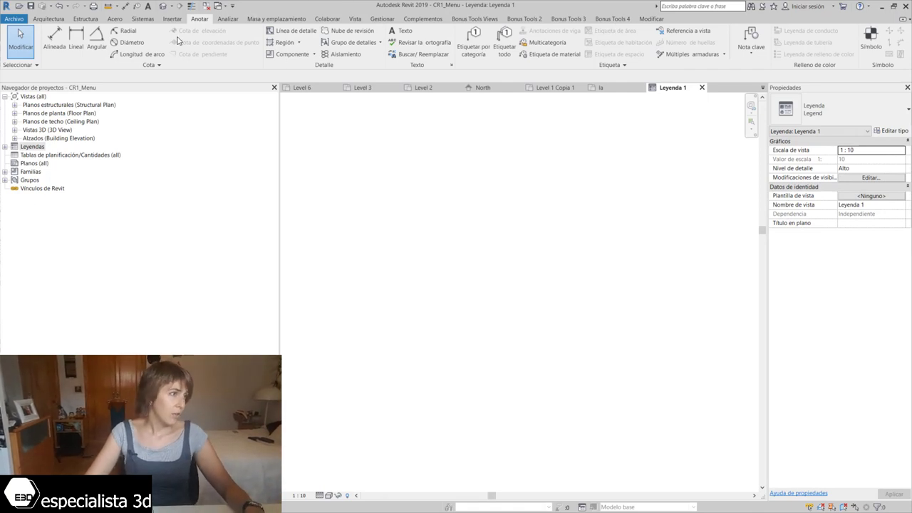
{"action": "left_click", "coordinate": [293, 35]}
{"action": "left_click", "coordinate": [417, 33]}
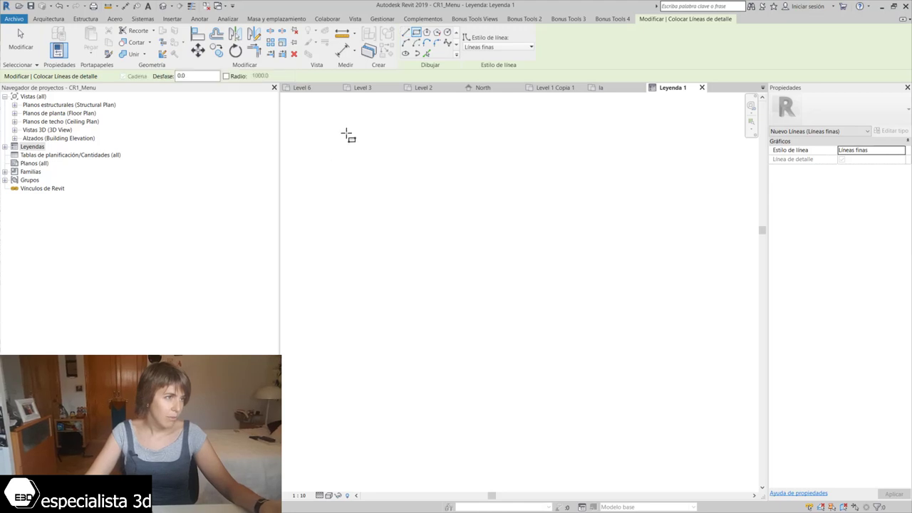
{"action": "left_click", "coordinate": [348, 129]}
{"action": "left_click", "coordinate": [515, 240]}
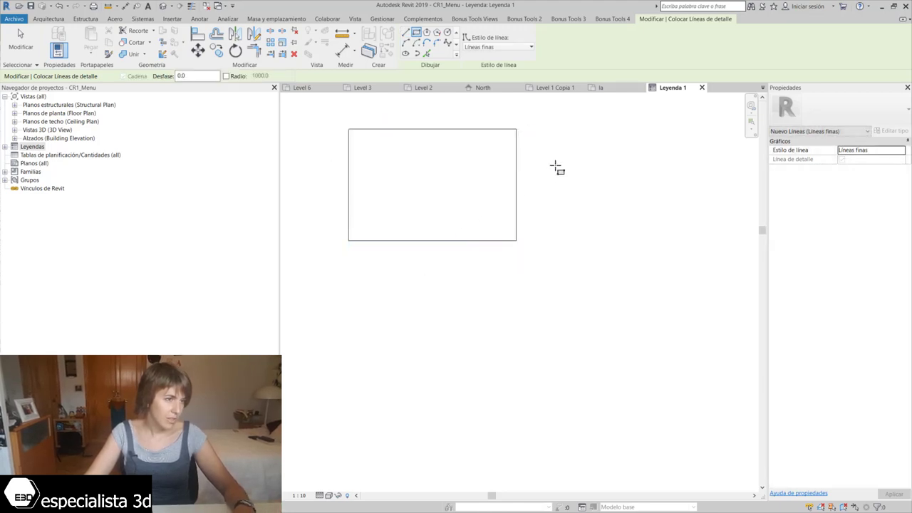
Step: Add a tall narrow rectangle to its right and a wider one below, then expand Leyendas
{"action": "left_click", "coordinate": [555, 166]}
{"action": "left_click", "coordinate": [537, 295]}
{"action": "left_click", "coordinate": [510, 255]}
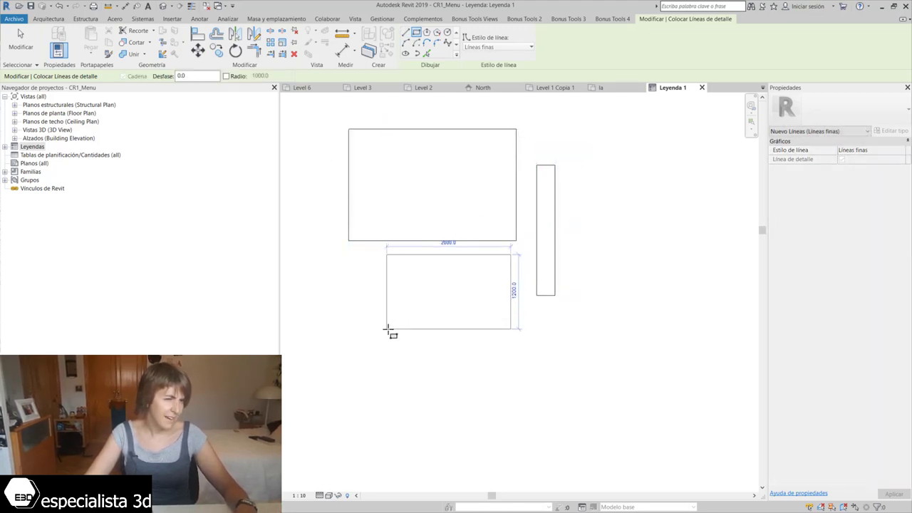
{"action": "left_click", "coordinate": [387, 328]}
{"action": "key", "text": "Escape"}
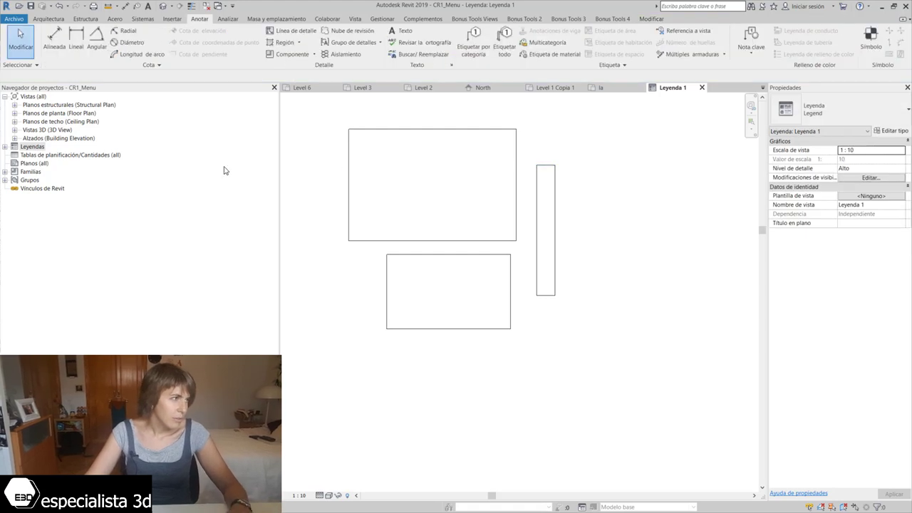
{"action": "left_click", "coordinate": [5, 146]}
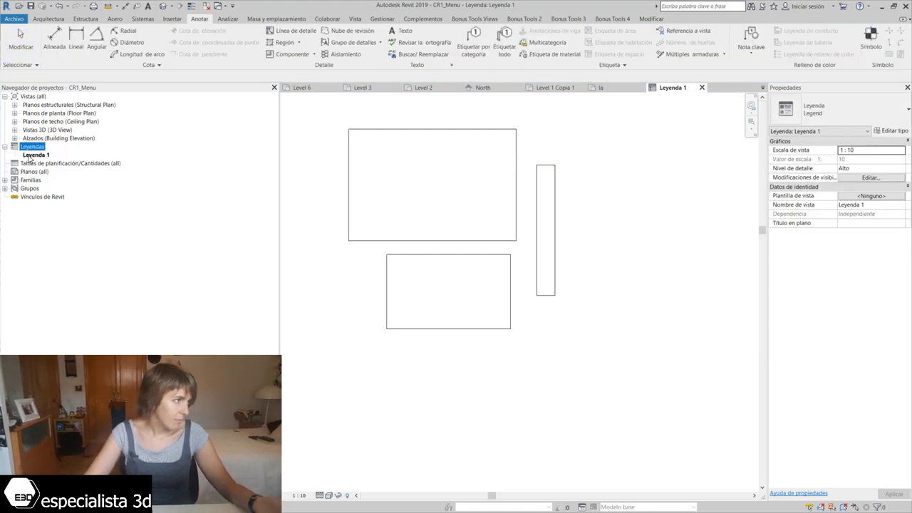
{"action": "left_click", "coordinate": [41, 165]}
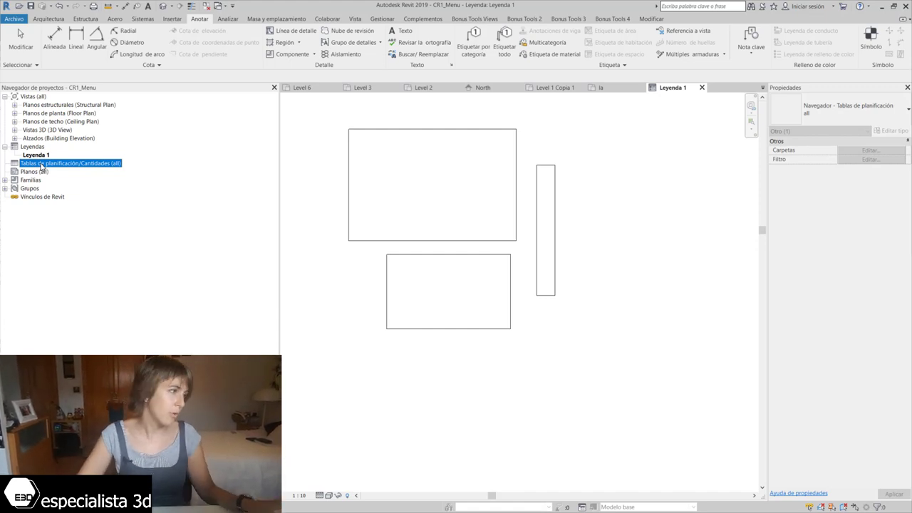
Step: Start a new schedule for the Muros category
{"action": "right_click", "coordinate": [42, 166]}
{"action": "left_click", "coordinate": [60, 169]}
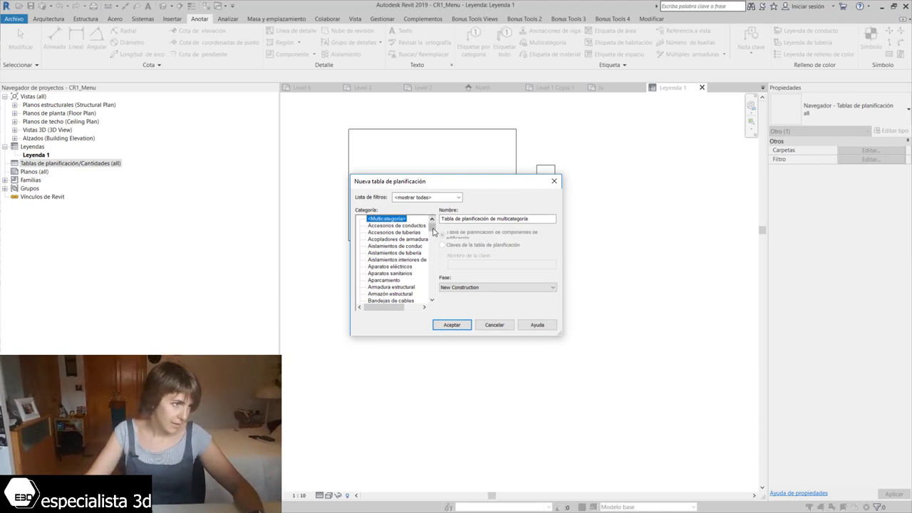
{"action": "scroll", "coordinate": [413, 263], "scroll_direction": "down", "scroll_amount": 5}
{"action": "double_click", "coordinate": [395, 258]}
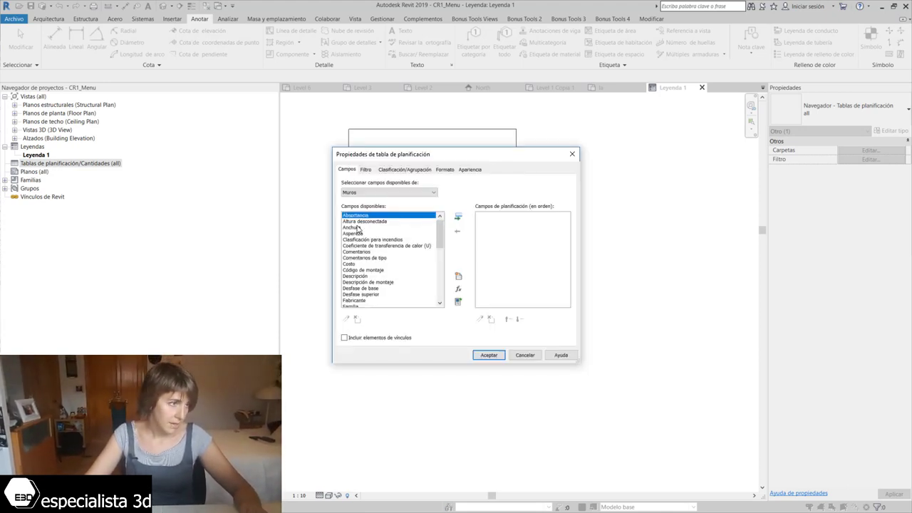
Step: Add Anchura, Tipo, Área and Familia y tipo fields, move Familia y tipo up, and accept
{"action": "left_click", "coordinate": [458, 217]}
{"action": "double_click", "coordinate": [364, 220]}
{"action": "scroll", "coordinate": [399, 265], "scroll_direction": "down", "scroll_amount": 5}
{"action": "scroll", "coordinate": [399, 270], "scroll_direction": "down", "scroll_amount": 5}
{"action": "double_click", "coordinate": [360, 270]}
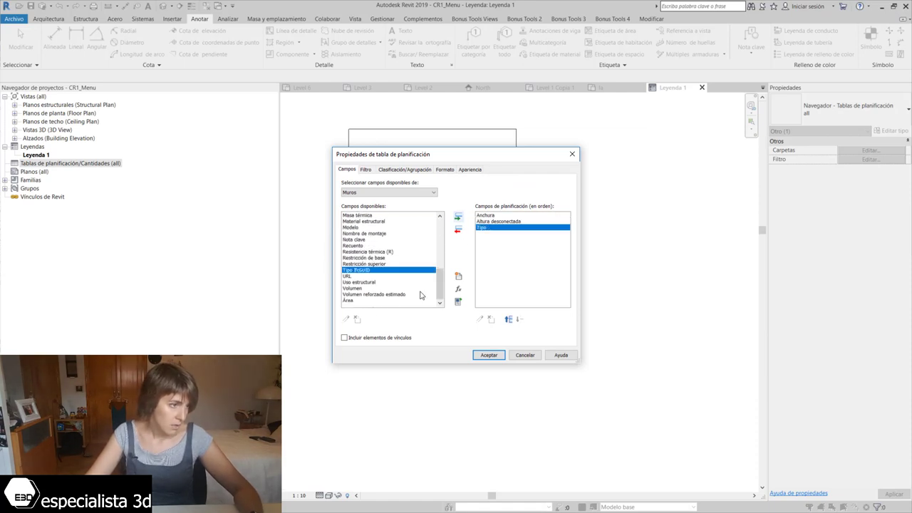
{"action": "double_click", "coordinate": [348, 300]}
{"action": "scroll", "coordinate": [399, 278], "scroll_direction": "up", "scroll_amount": 10}
{"action": "double_click", "coordinate": [360, 282]}
{"action": "left_click", "coordinate": [508, 319]}
{"action": "left_click", "coordinate": [508, 319]}
{"action": "left_click", "coordinate": [508, 319]}
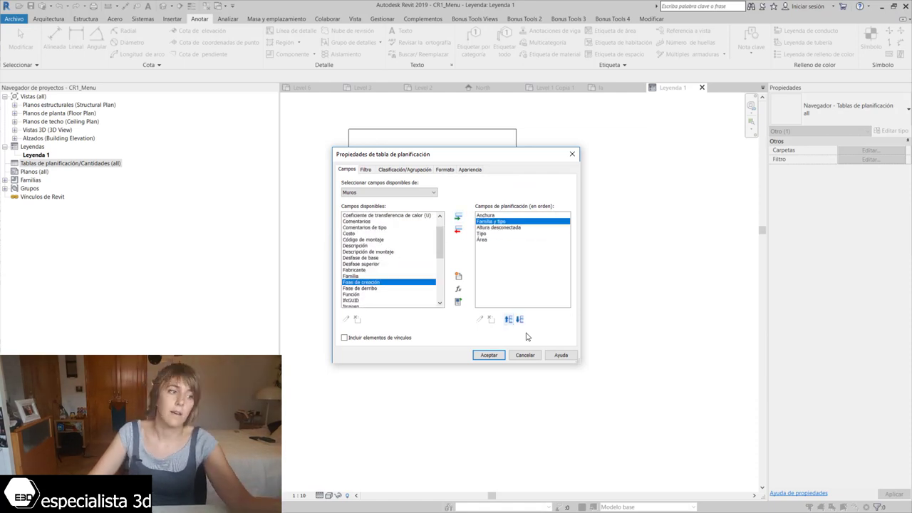
{"action": "left_click", "coordinate": [508, 319]}
{"action": "left_click", "coordinate": [488, 355]}
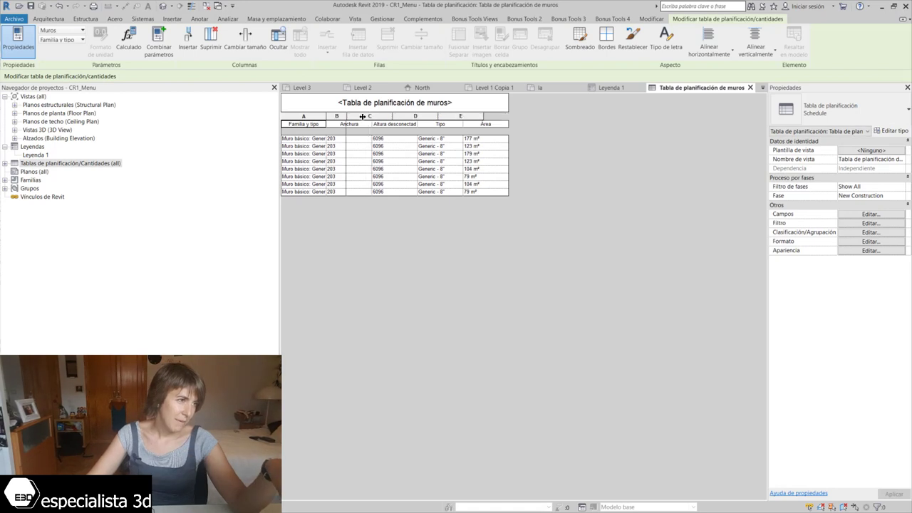
Step: Widen the Familia y tipo and Área schedule columns, then pick one wall row
{"action": "left_click_drag", "start_coordinate": [362, 116], "coordinate": [386, 116]}
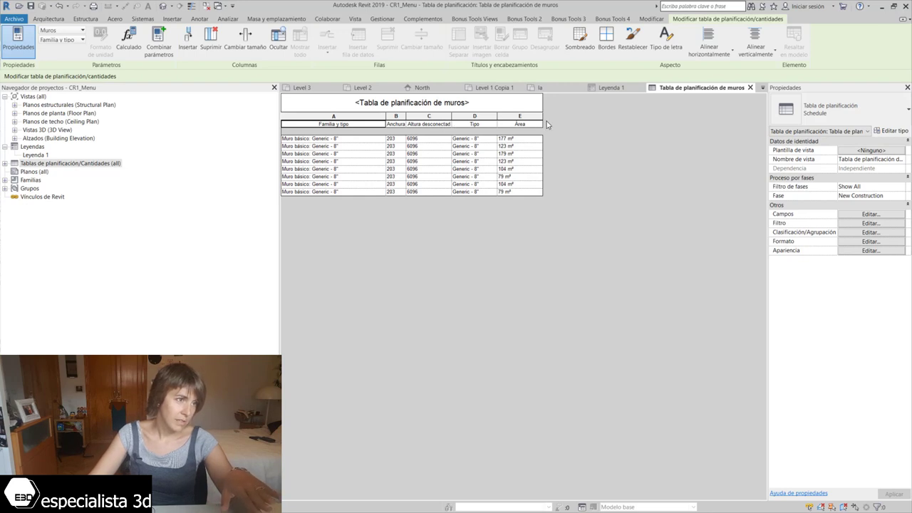
{"action": "left_click_drag", "start_coordinate": [560, 123], "coordinate": [586, 123]}
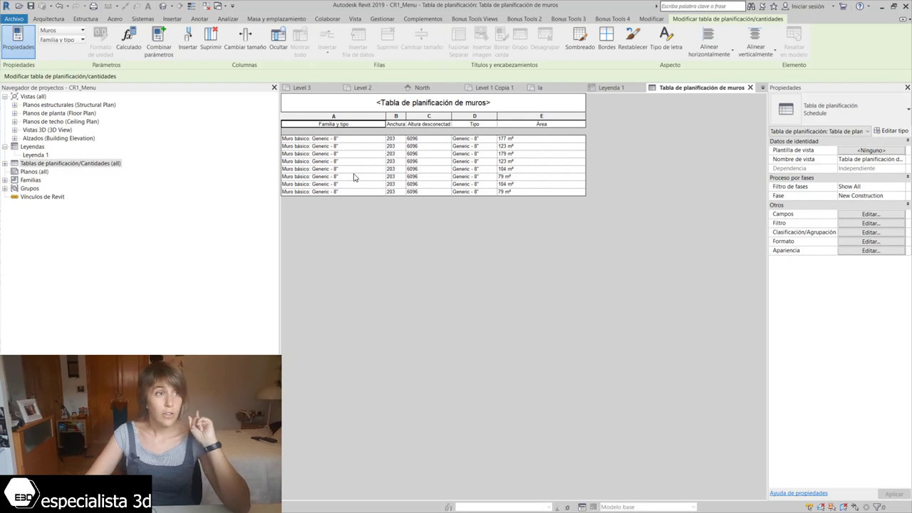
{"action": "left_click", "coordinate": [354, 177]}
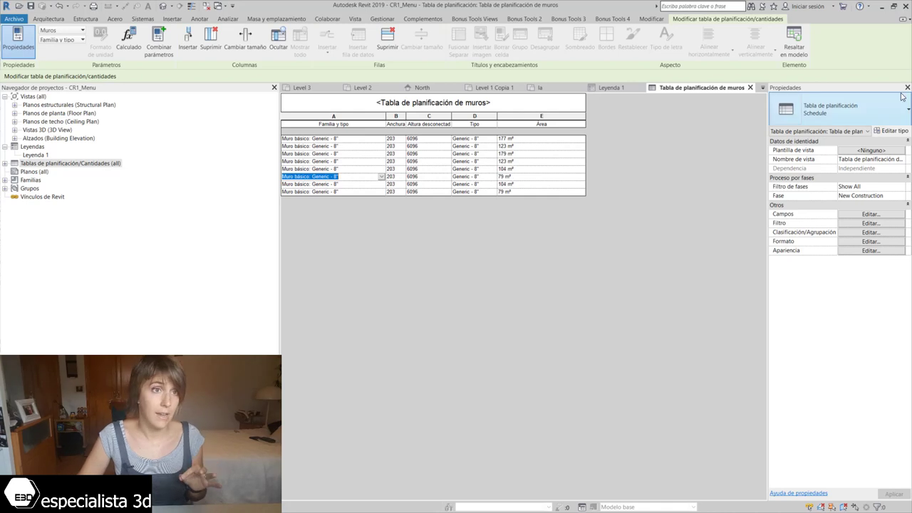
Step: Highlight the selected schedule row's wall in the floor plan with Resaltar en modelo
{"action": "left_click", "coordinate": [805, 51]}
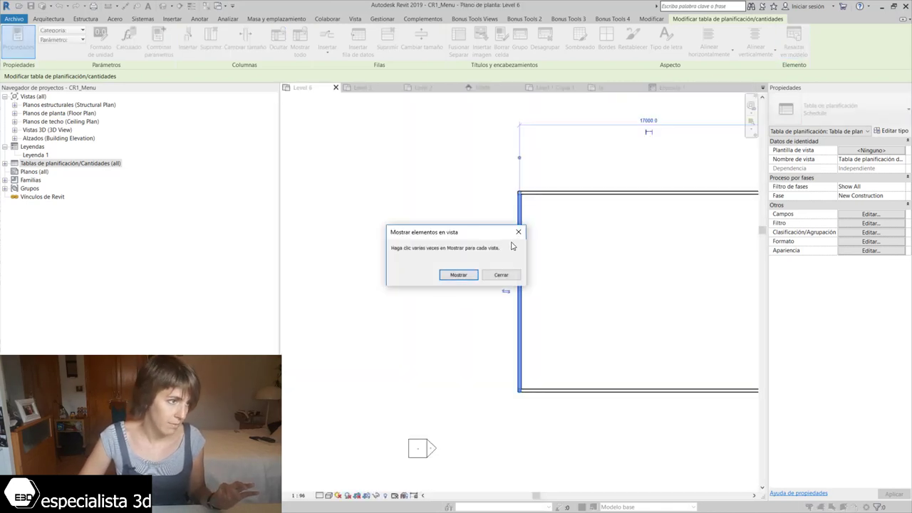
{"action": "left_click", "coordinate": [502, 275]}
{"action": "scroll", "coordinate": [418, 177], "scroll_direction": "down", "scroll_amount": 2}
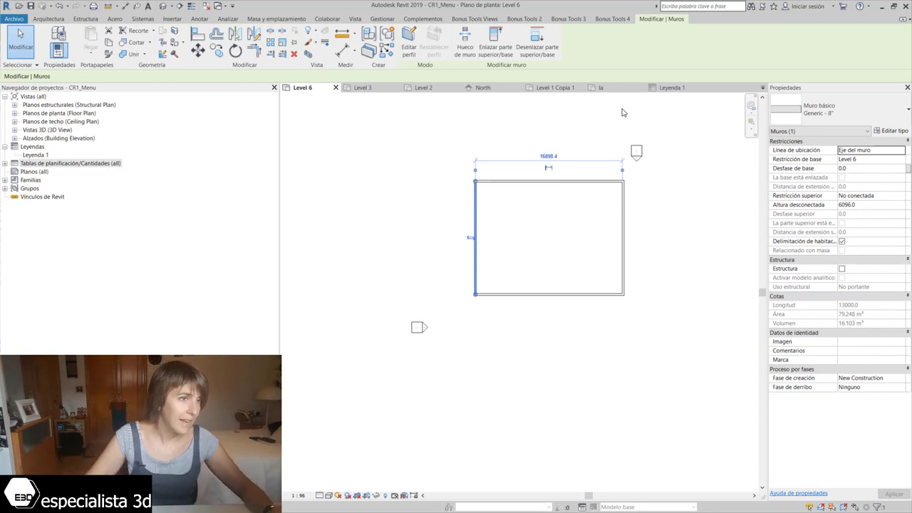
Step: Float the wall schedule as a narrow separate panel and show its chosen wall in the model
{"action": "left_click", "coordinate": [762, 86]}
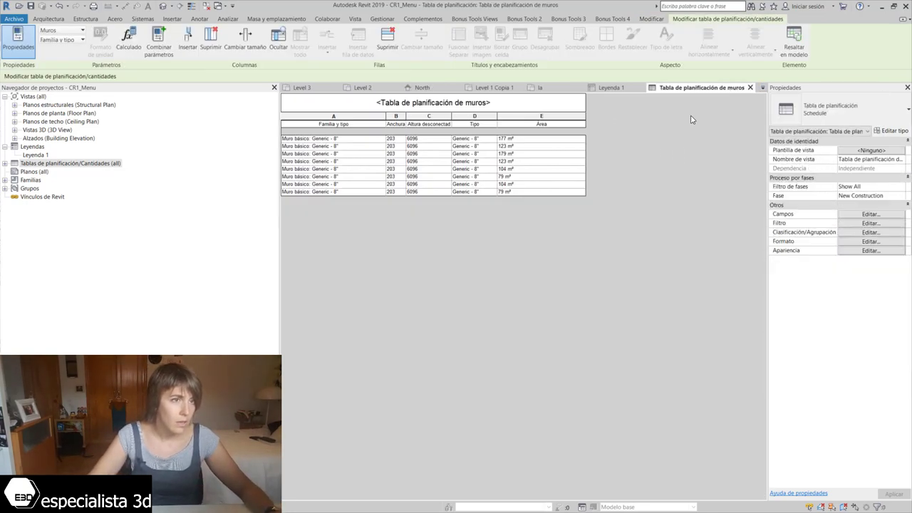
{"action": "left_click_drag", "start_coordinate": [702, 87], "coordinate": [435, 152]}
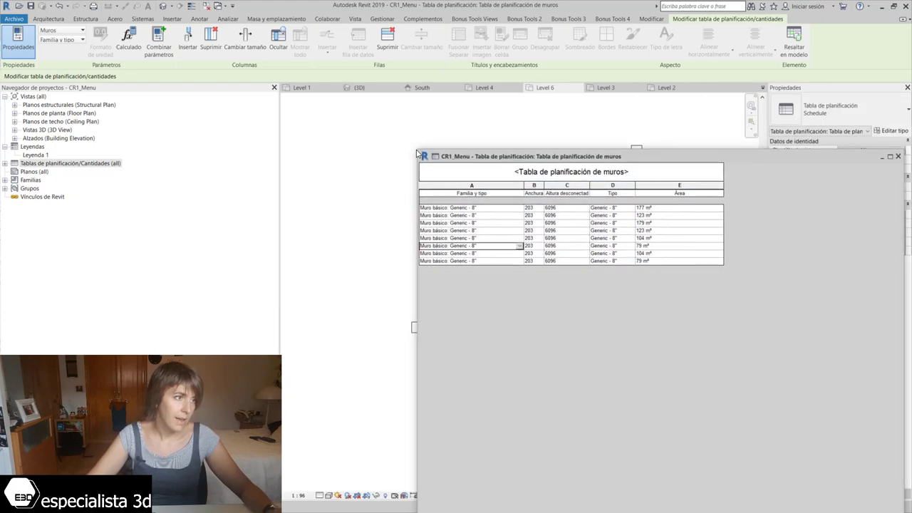
{"action": "left_click_drag", "start_coordinate": [415, 147], "coordinate": [720, 119]}
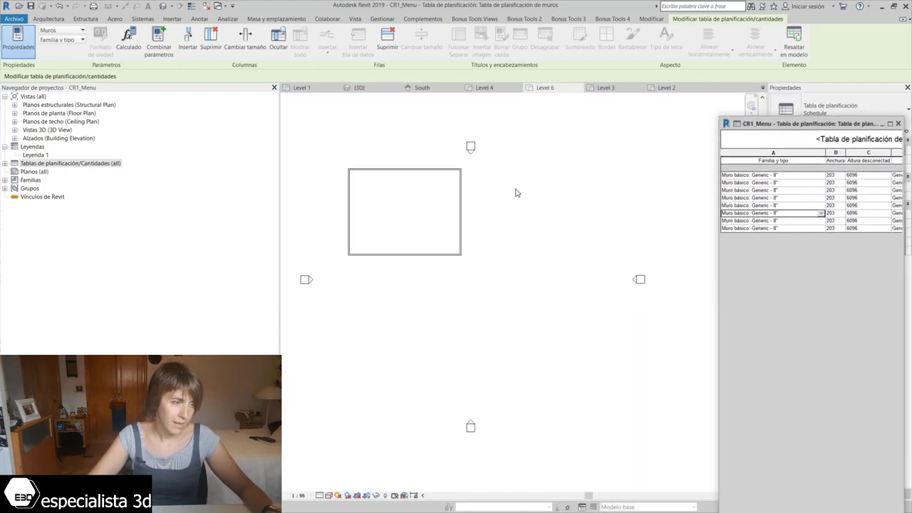
{"action": "left_click", "coordinate": [794, 39]}
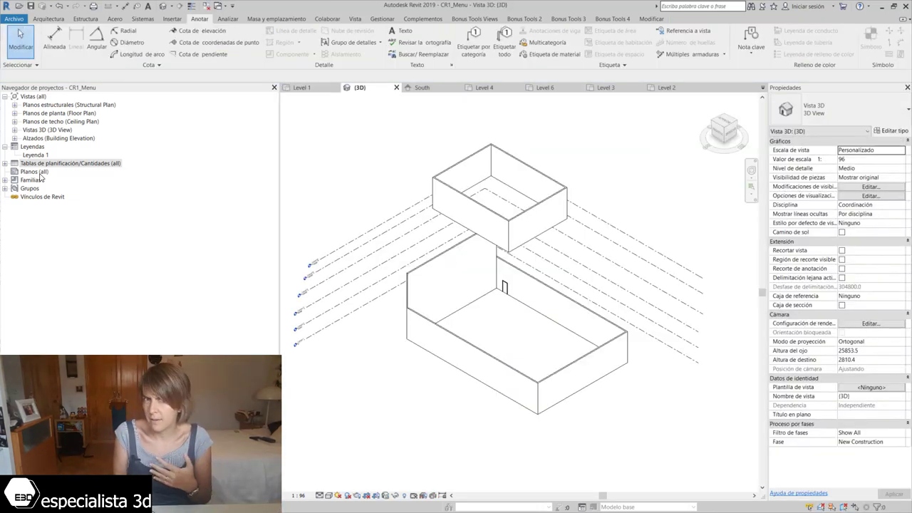
Step: Add a new sheet, A101 - Sin nombre, from Planos (all) with the E1 30x42 Horizontal title block
{"action": "right_click", "coordinate": [40, 174]}
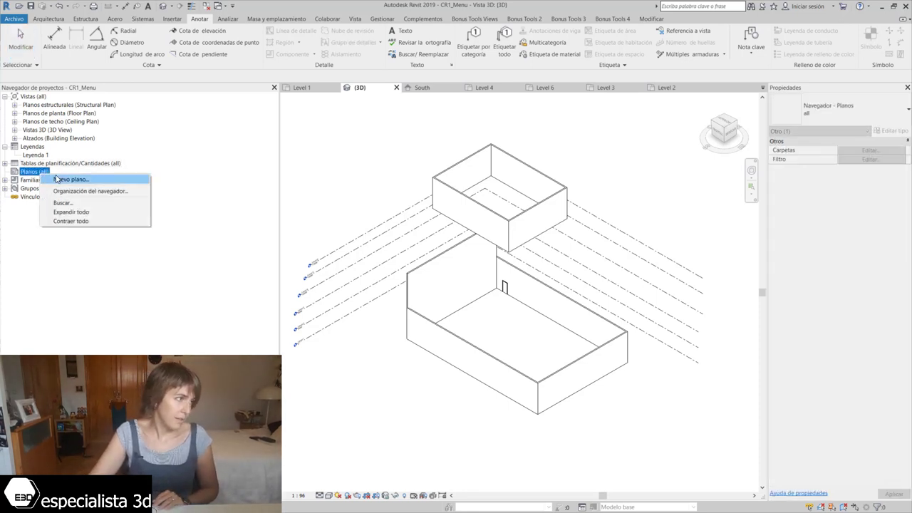
{"action": "left_click", "coordinate": [60, 181]}
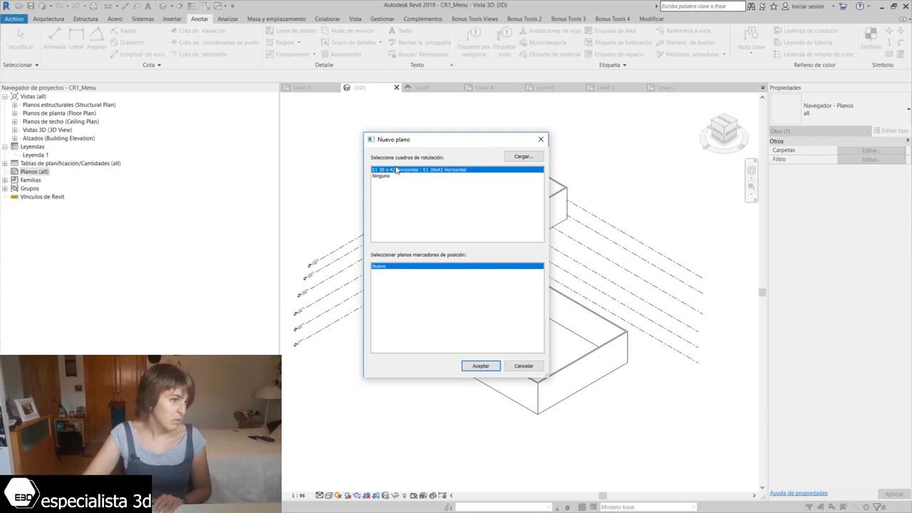
{"action": "left_click", "coordinate": [481, 366]}
{"action": "scroll", "coordinate": [634, 293], "scroll_direction": "up", "scroll_amount": 3}
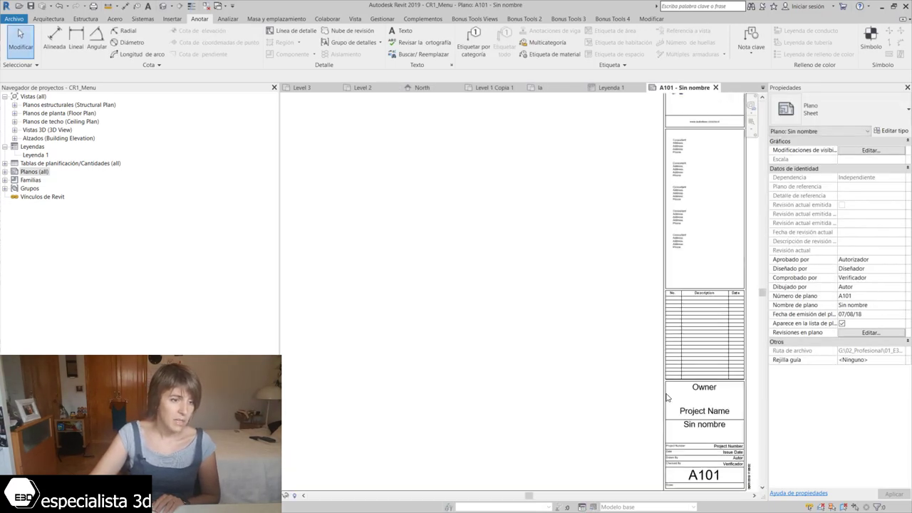
{"action": "scroll", "coordinate": [600, 285], "scroll_direction": "down", "scroll_amount": 3}
{"action": "scroll", "coordinate": [454, 335], "scroll_direction": "up", "scroll_amount": 2}
{"action": "scroll", "coordinate": [635, 116], "scroll_direction": "down", "scroll_amount": 2}
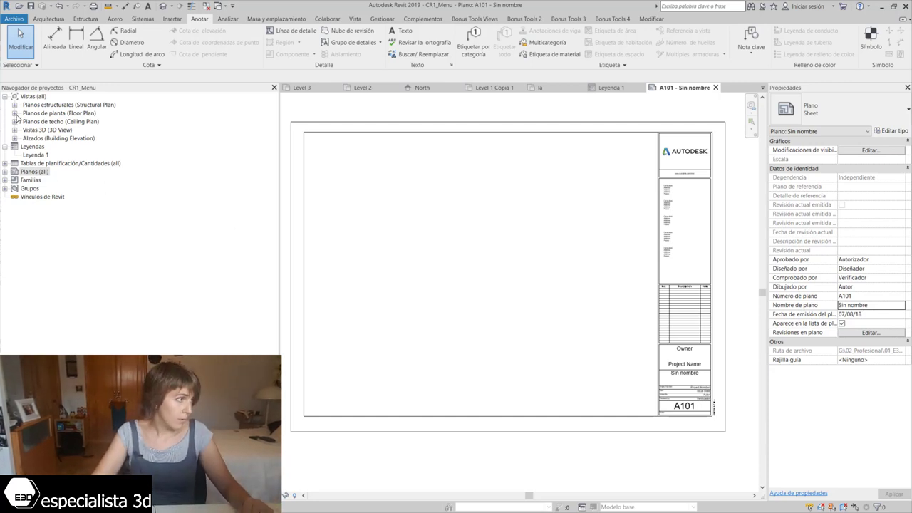
Step: Drag the {3D} view from Vistas 3D onto sheet A101 as a viewport
{"action": "left_click", "coordinate": [15, 129]}
{"action": "left_click", "coordinate": [37, 138]}
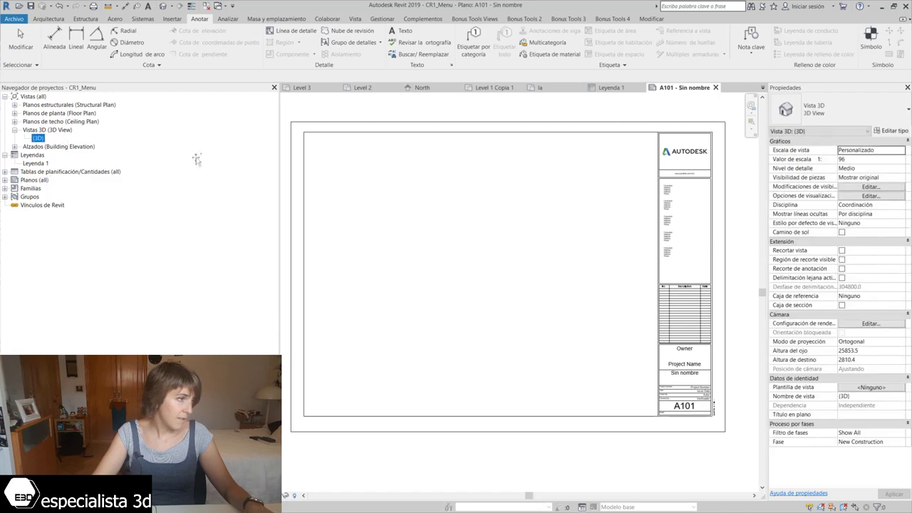
{"action": "left_click_drag", "start_coordinate": [37, 138], "coordinate": [470, 272]}
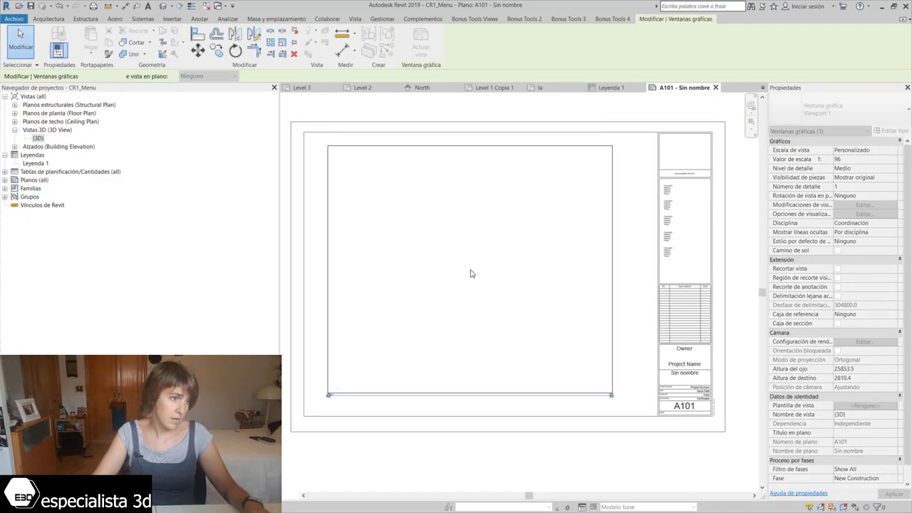
{"action": "left_click", "coordinate": [470, 272]}
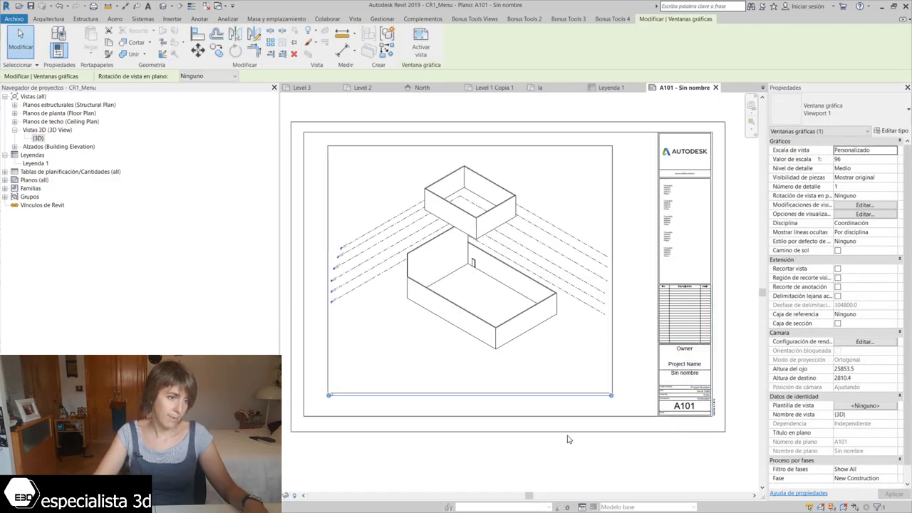
{"action": "left_click", "coordinate": [569, 489]}
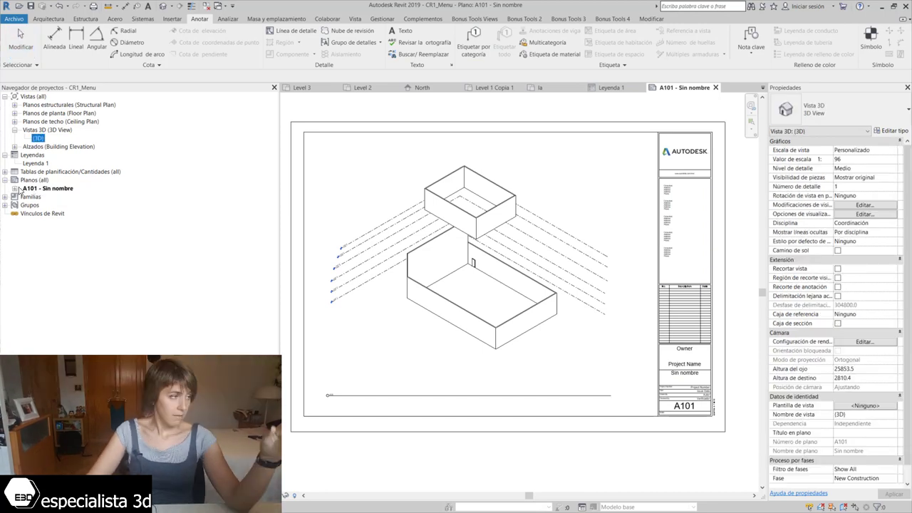
{"action": "left_click", "coordinate": [5, 205]}
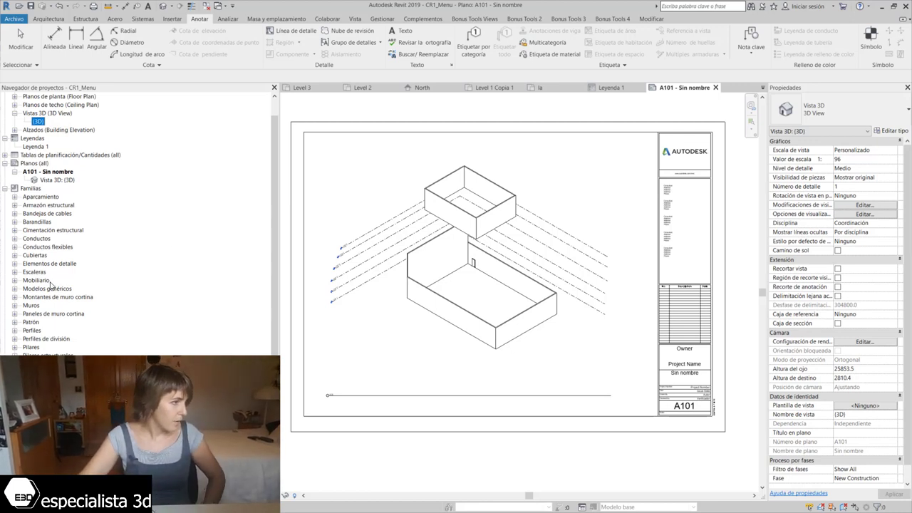
Step: Choose the 60" x 30" Student desk type and activate the sheet's 3D viewport
{"action": "left_click", "coordinate": [14, 280]}
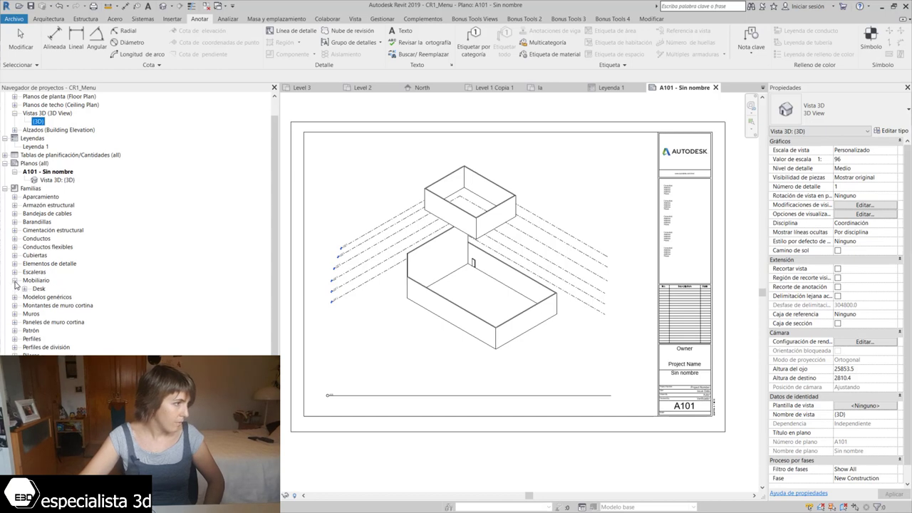
{"action": "left_click", "coordinate": [24, 288]}
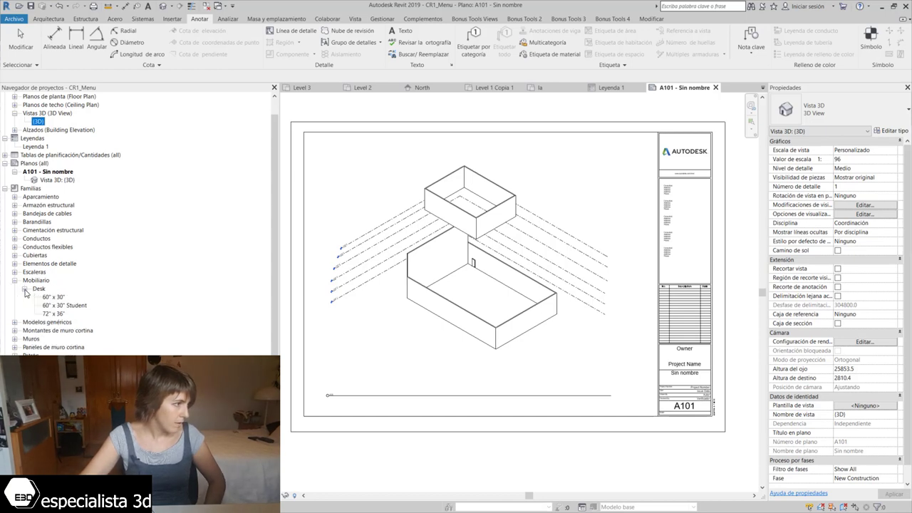
{"action": "left_click", "coordinate": [59, 305]}
{"action": "left_click", "coordinate": [467, 304]}
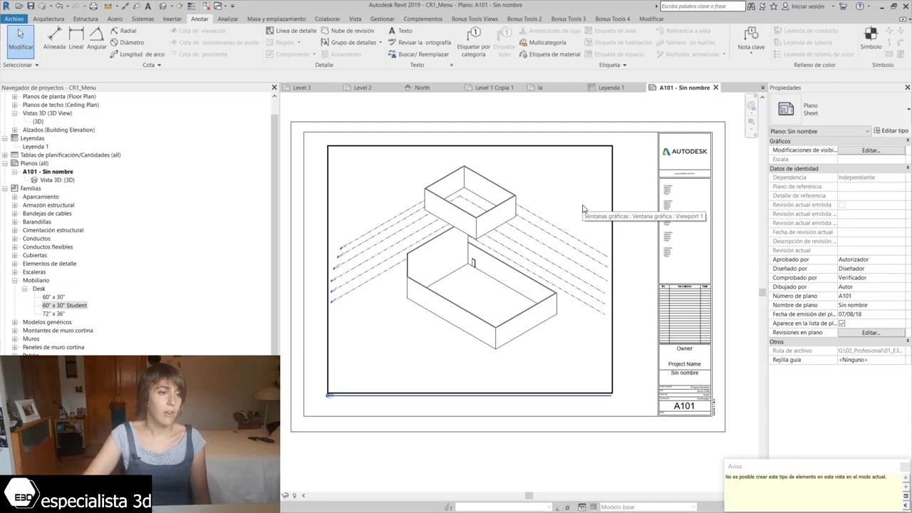
{"action": "double_click", "coordinate": [583, 208]}
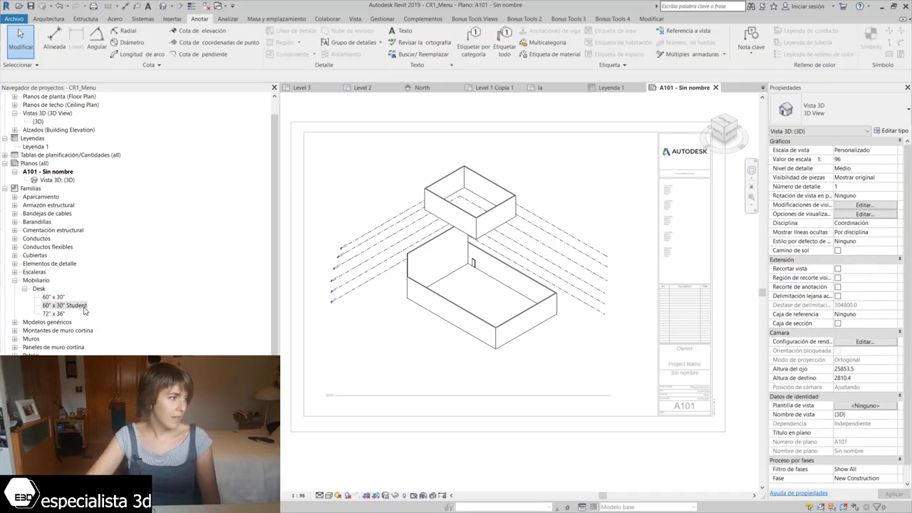
Step: Place several 60" x 30" Student desks in the model, including two in the lower room
{"action": "mouse_move", "coordinate": [84, 308]}
{"action": "left_mouse_down"}
{"action": "mouse_move", "coordinate": [534, 333]}
{"action": "mouse_move", "coordinate": [522, 311]}
{"action": "left_mouse_up"}
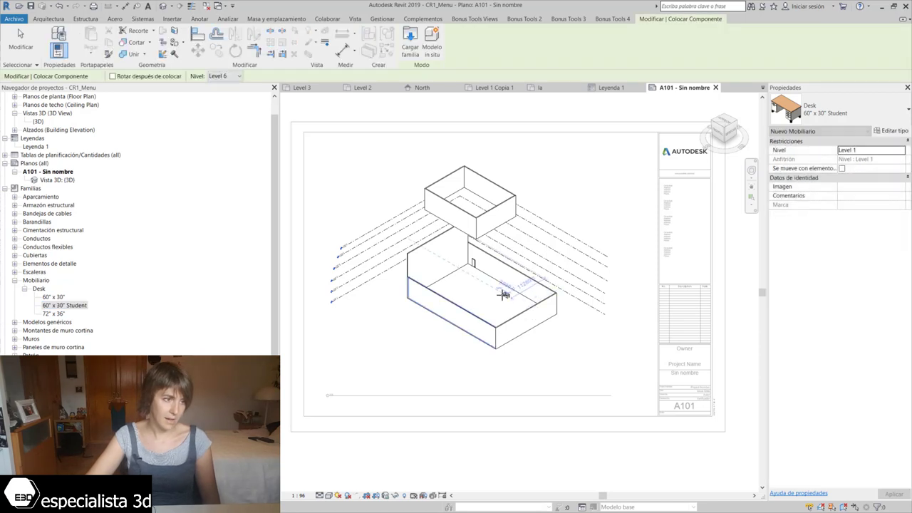
{"action": "scroll", "coordinate": [468, 308], "scroll_direction": "up", "scroll_amount": 2}
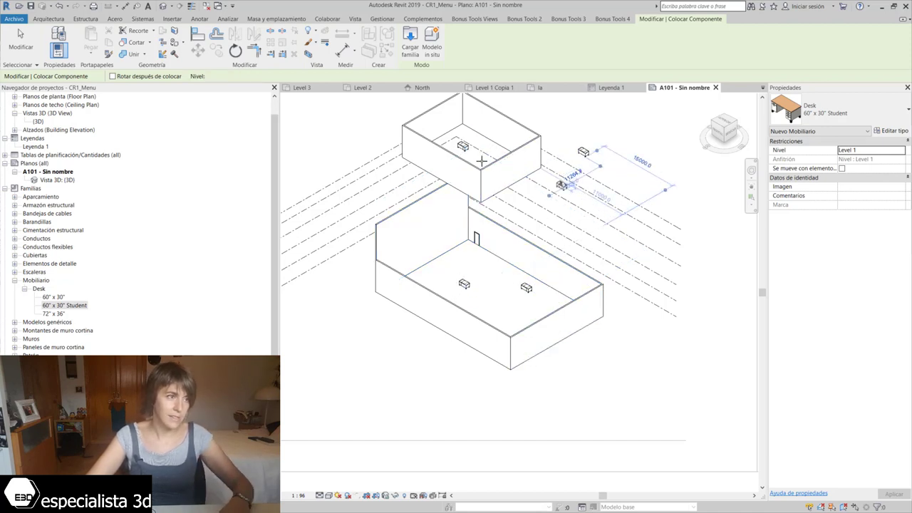
{"action": "left_click", "coordinate": [583, 151]}
{"action": "scroll", "coordinate": [478, 141], "scroll_direction": "up", "scroll_amount": 3}
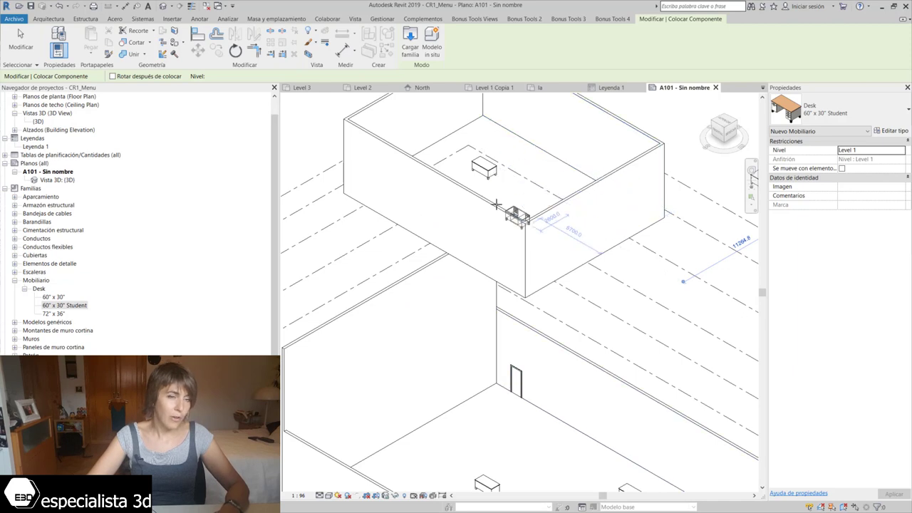
{"action": "scroll", "coordinate": [505, 244], "scroll_direction": "down", "scroll_amount": 2}
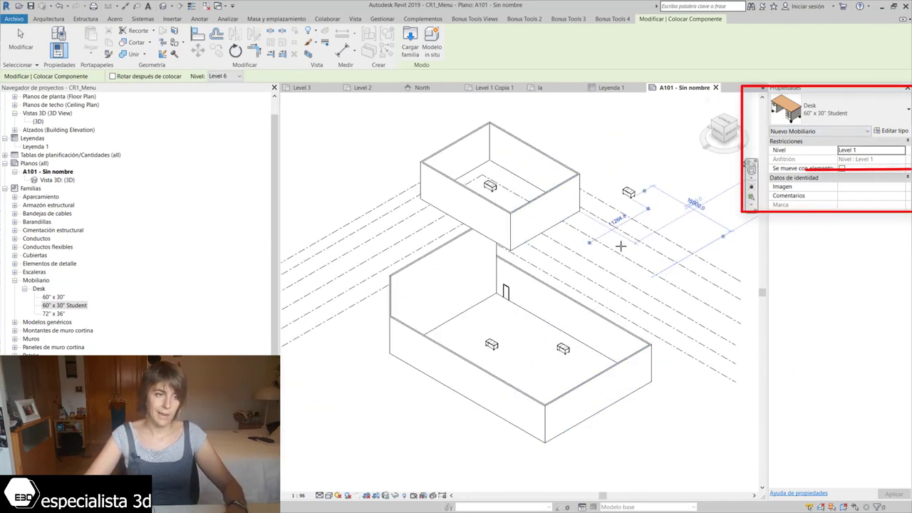
{"action": "left_click", "coordinate": [483, 332]}
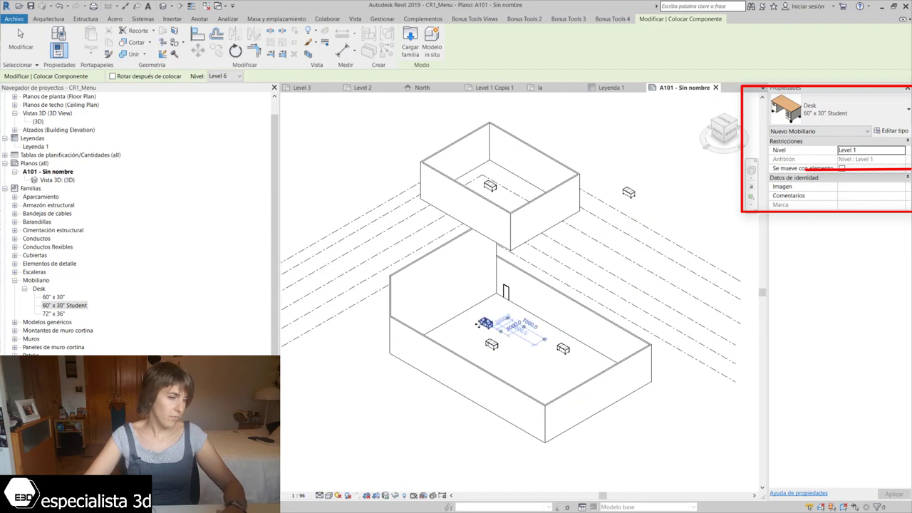
{"action": "left_click", "coordinate": [478, 324]}
{"action": "key", "text": "Escape"}
{"action": "key", "text": "Escape"}
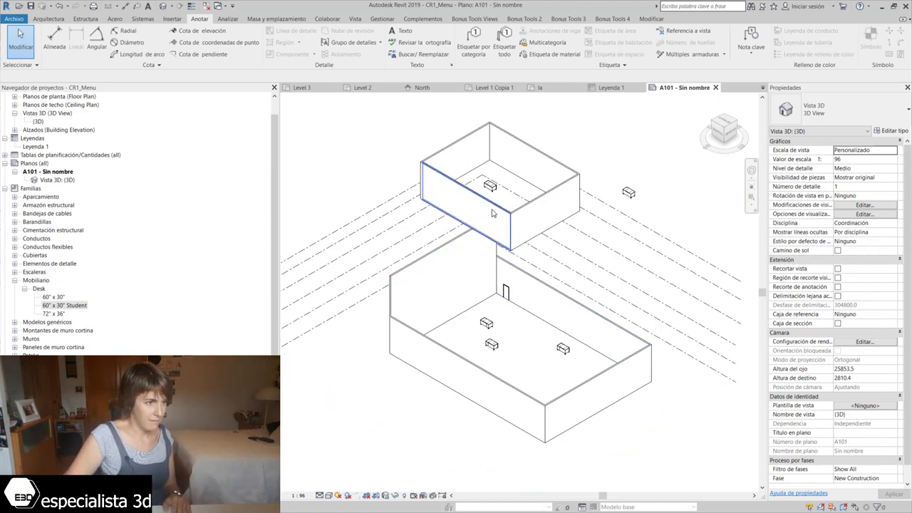
Step: Collapse the Mobiliario and Familias branches in the Project Browser
{"action": "scroll", "coordinate": [570, 189], "scroll_direction": "down", "scroll_amount": 5}
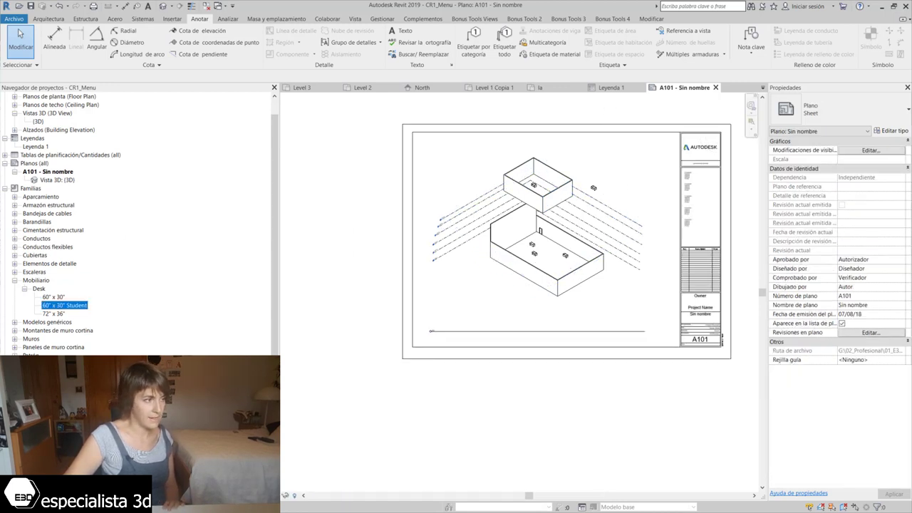
{"action": "double_click", "coordinate": [64, 305]}
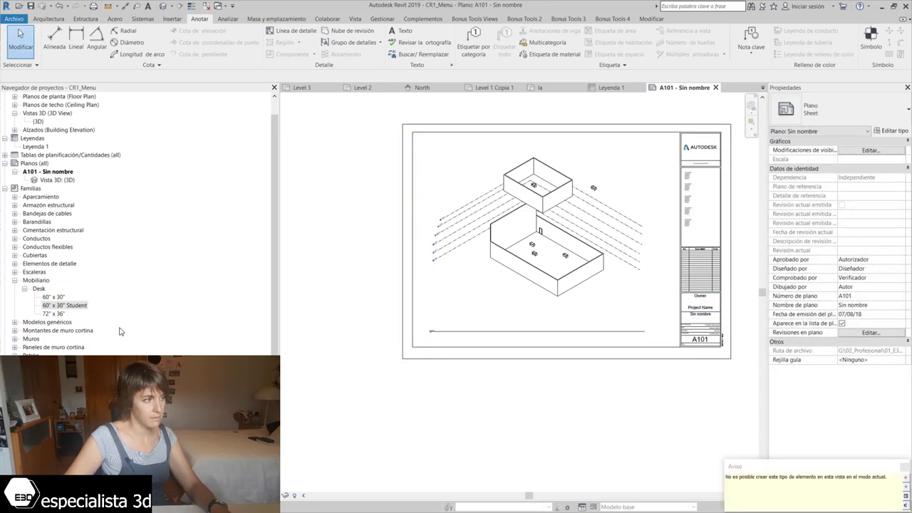
{"action": "left_click", "coordinate": [15, 280]}
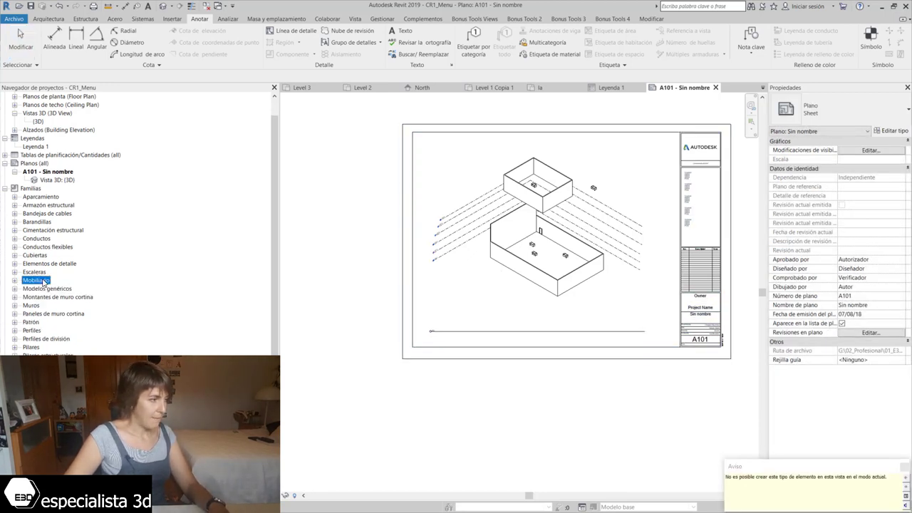
{"action": "left_click", "coordinate": [6, 188]}
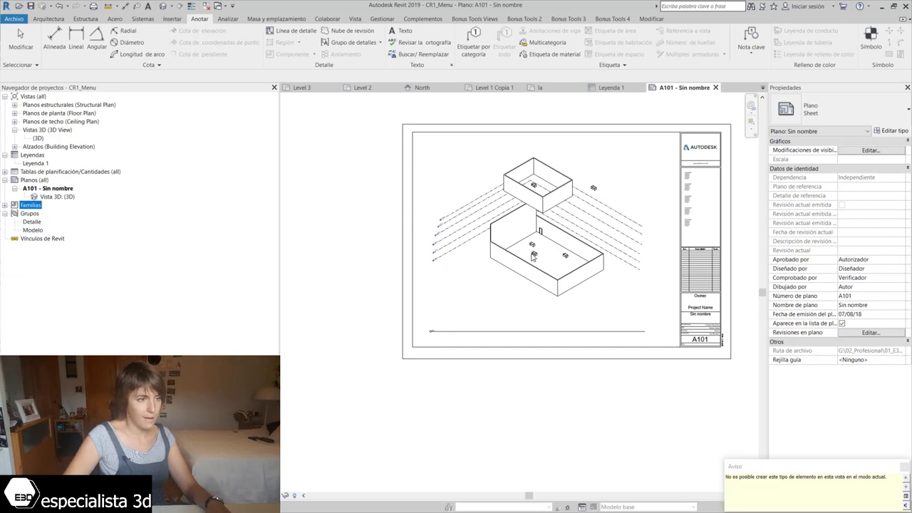
Step: Activate the sheet's 3D viewport and window-select the two desks near the door
{"action": "scroll", "coordinate": [534, 256], "scroll_direction": "up", "scroll_amount": 3}
{"action": "double_click", "coordinate": [555, 231]}
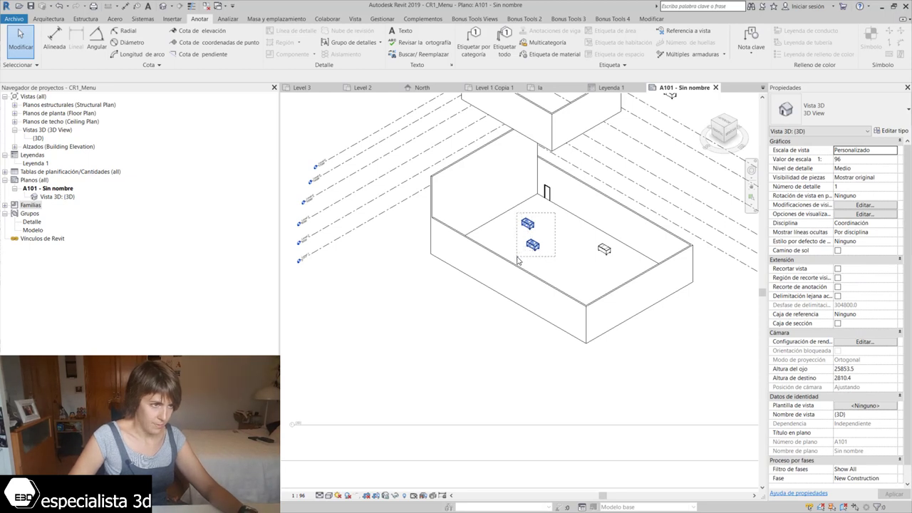
{"action": "left_click_drag", "start_coordinate": [518, 260], "coordinate": [518, 260]}
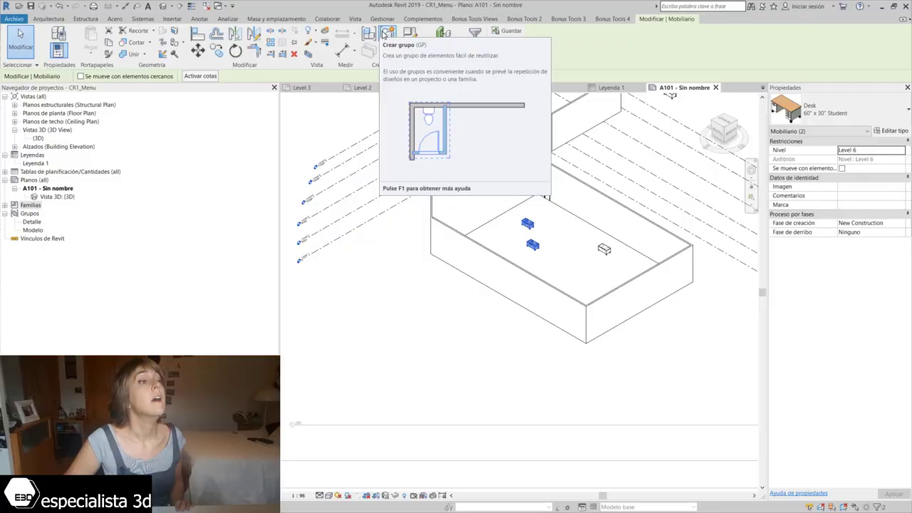
Step: Group the two selected desks as a model group named 2mesas
{"action": "left_click", "coordinate": [389, 41]}
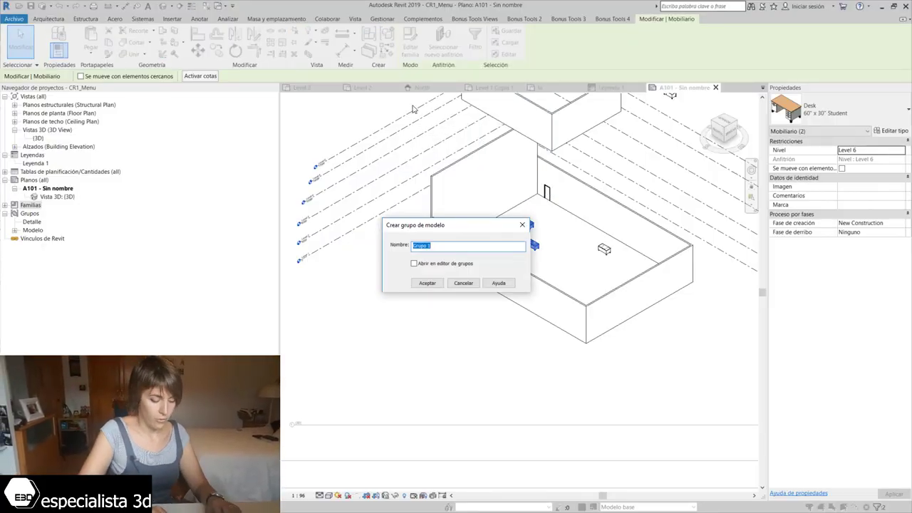
{"action": "type", "text": "as"}
{"action": "key", "text": "Return"}
{"action": "left_click", "coordinate": [69, 245]}
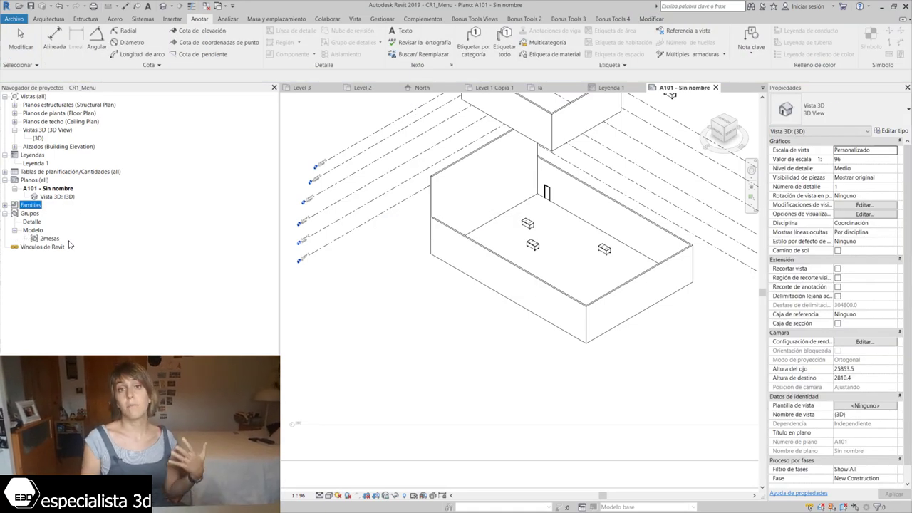
Step: Place copies of the 2mesas group outside the lower room
{"action": "left_click_drag", "start_coordinate": [49, 238], "coordinate": [420, 298]}
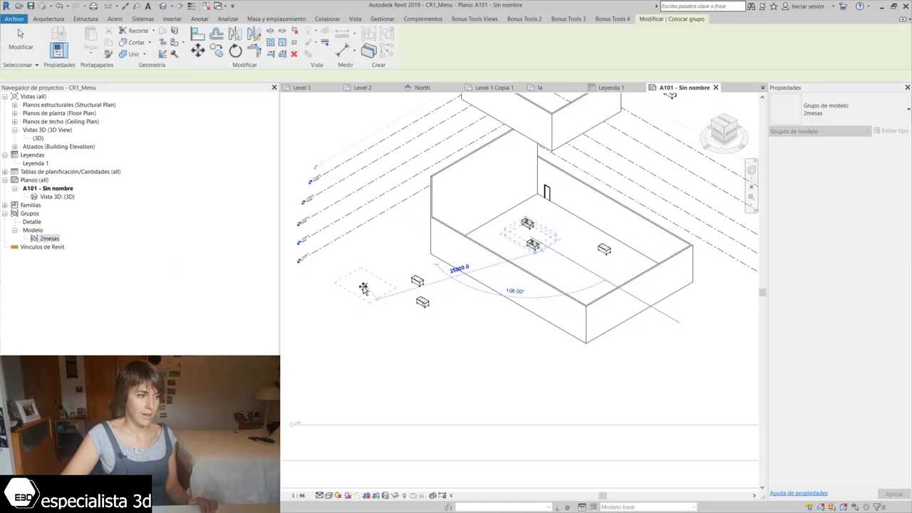
{"action": "left_click", "coordinate": [363, 287]}
{"action": "left_click", "coordinate": [463, 309]}
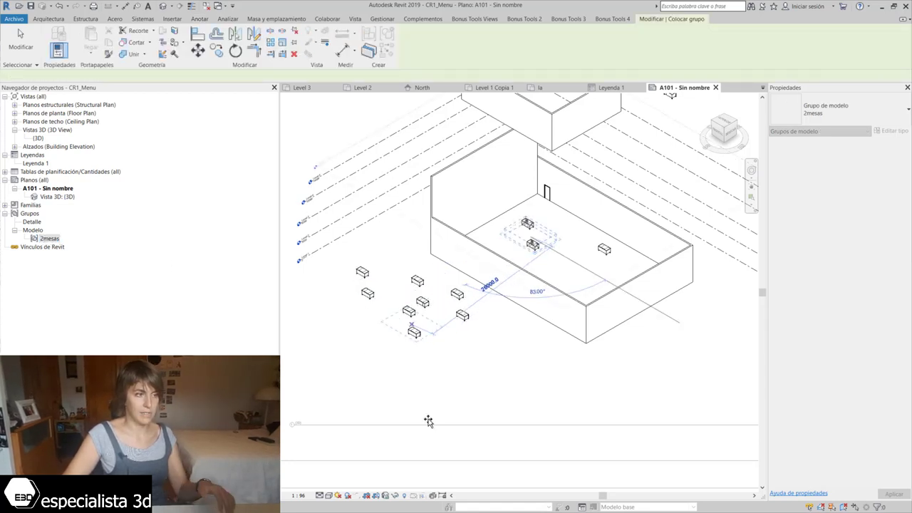
{"action": "key", "text": "Escape"}
{"action": "left_click", "coordinate": [50, 247]}
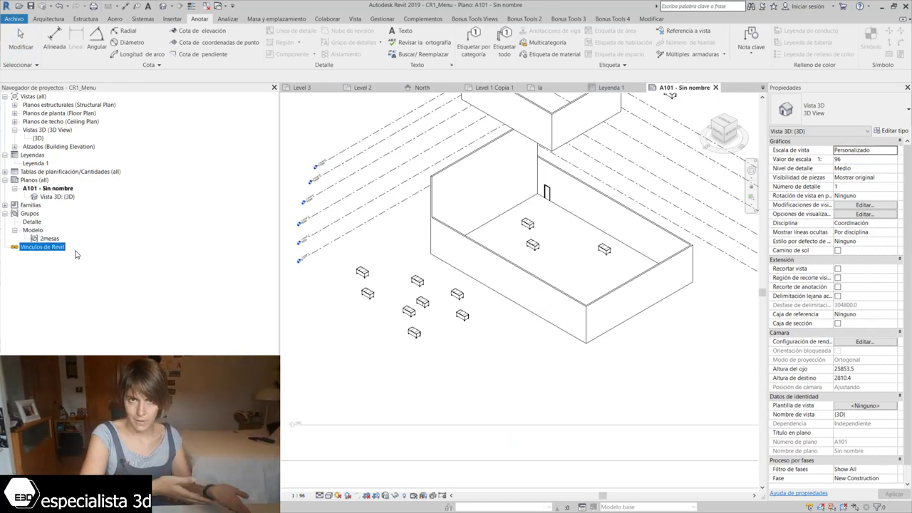
{"action": "scroll", "coordinate": [423, 408], "scroll_direction": "down", "scroll_amount": 2}
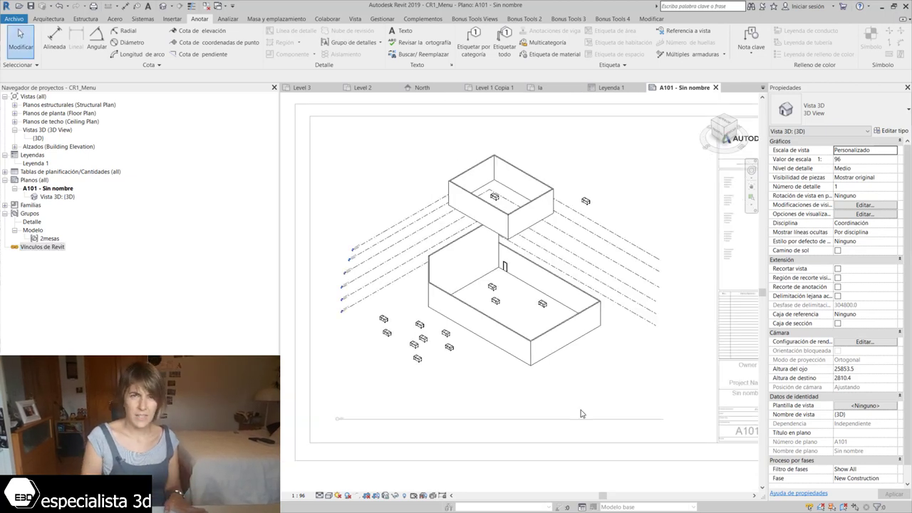